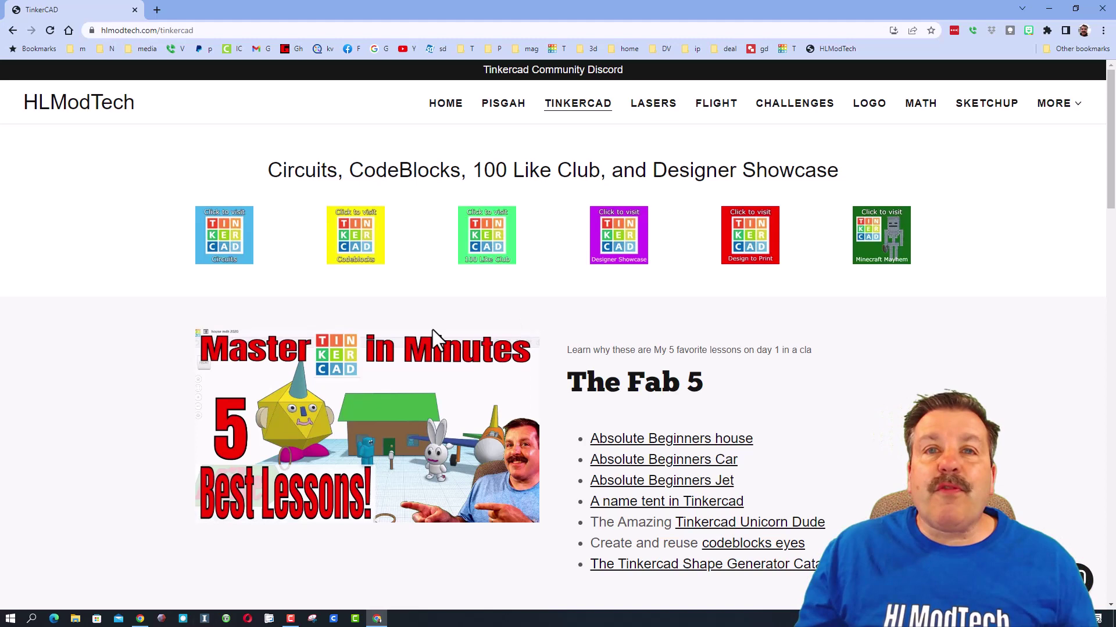
Go to the HLModTech Circuits page and browse What's New and the Level 1 and 2 lessons
left_click(220, 247)
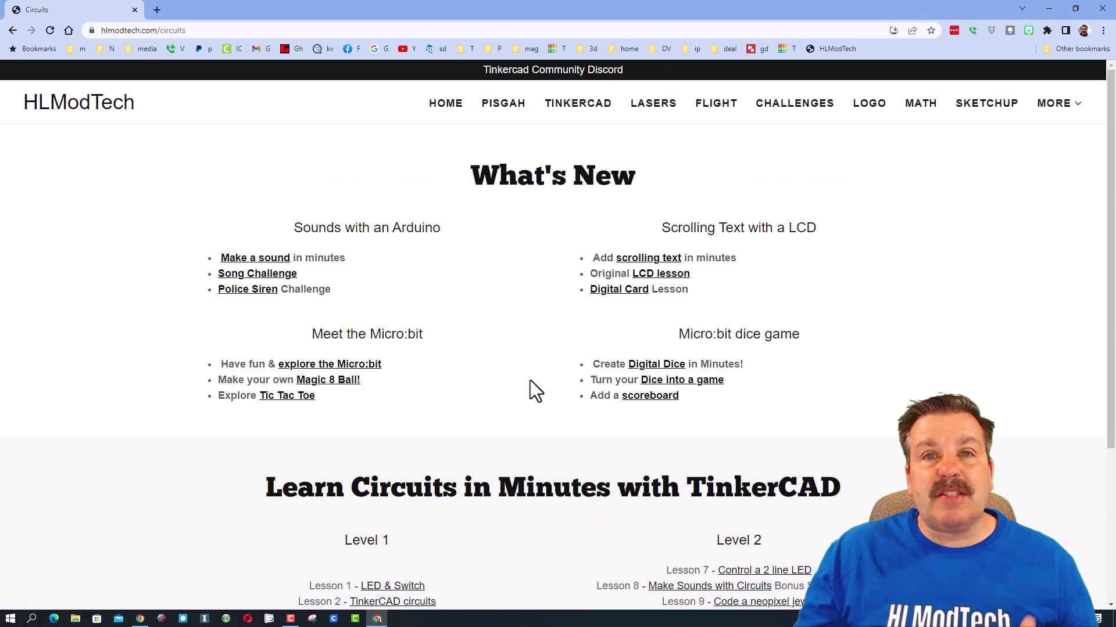
scroll(563, 309, "down", 4)
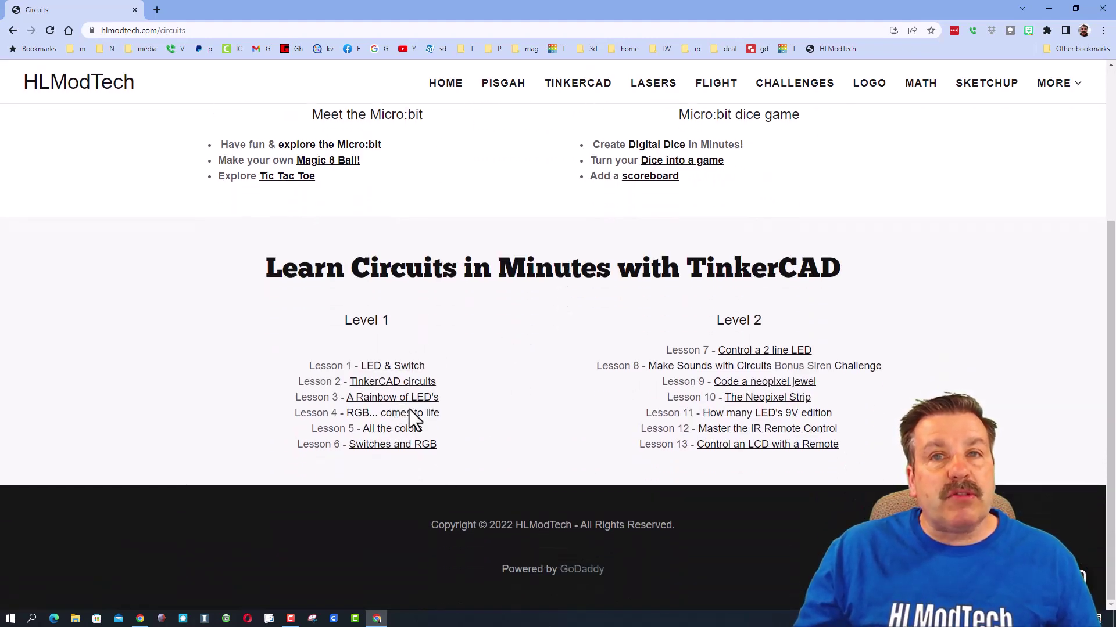
scroll(453, 417, "up", 4)
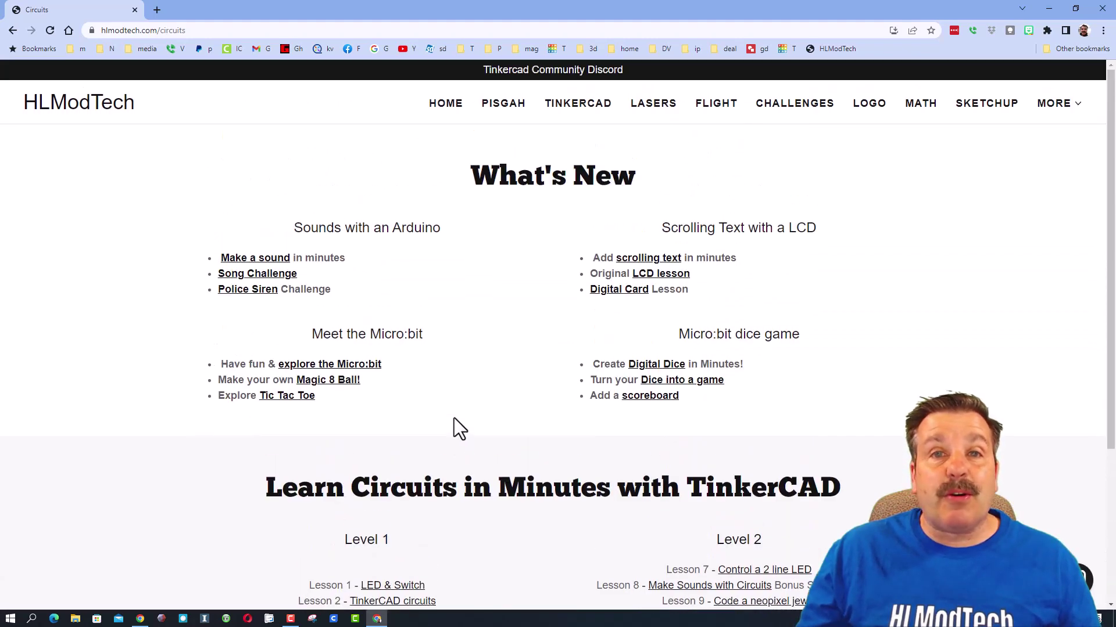
scroll(455, 418, "down", 1)
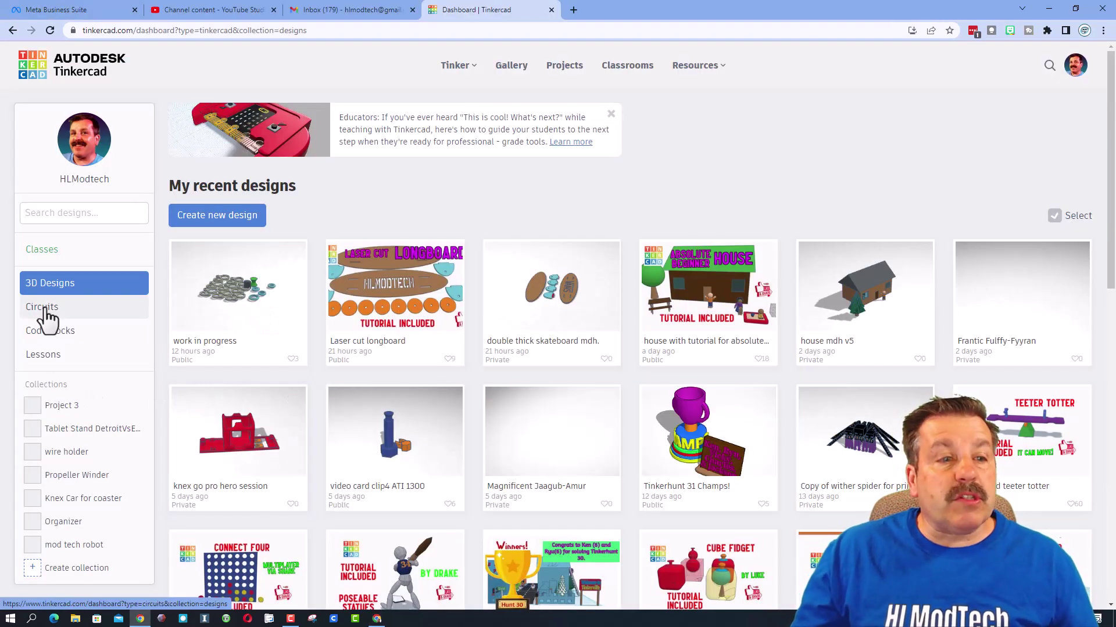
Create a new circuit with a small breadboard and a resistor on its upper rows
left_click(44, 308)
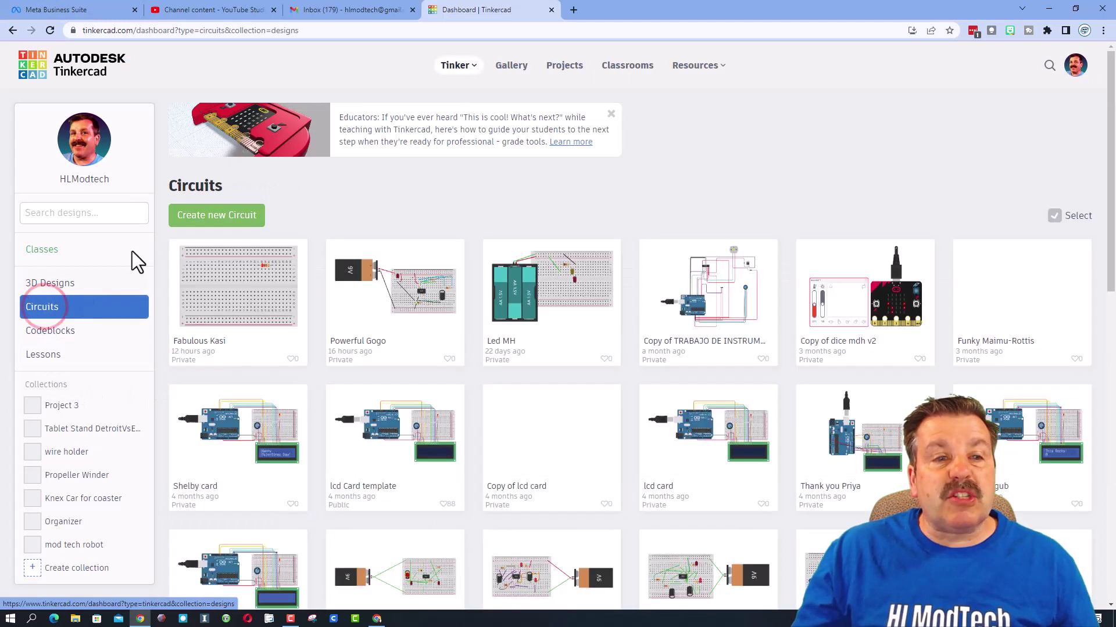
left_click(219, 215)
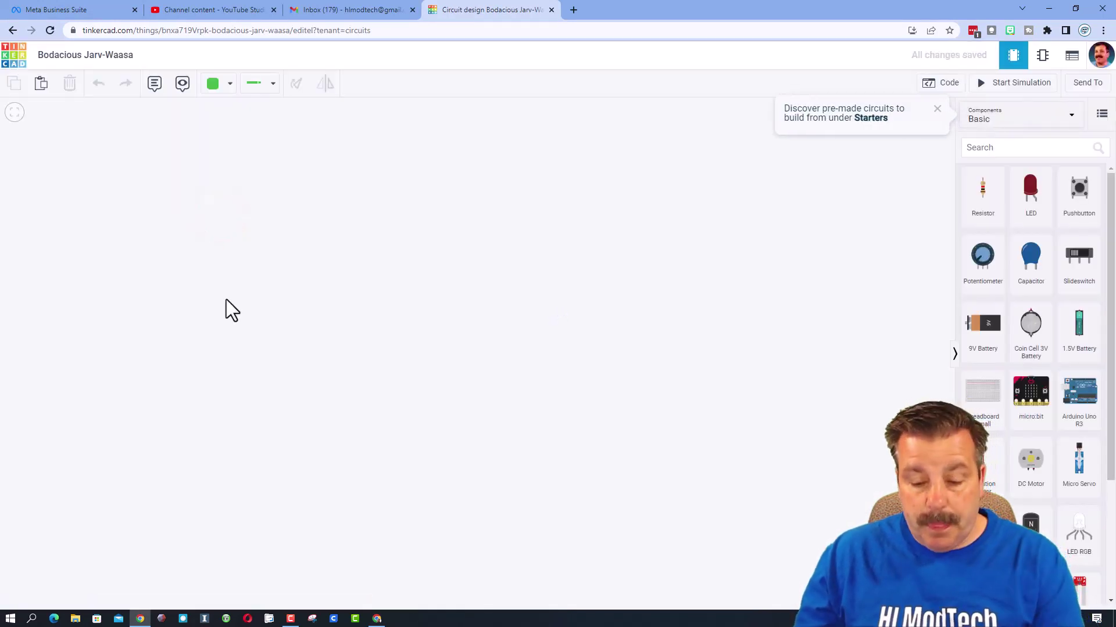
left_click_drag(978, 395, 465, 347)
left_click_drag(1001, 173, 604, 310)
left_click(599, 301)
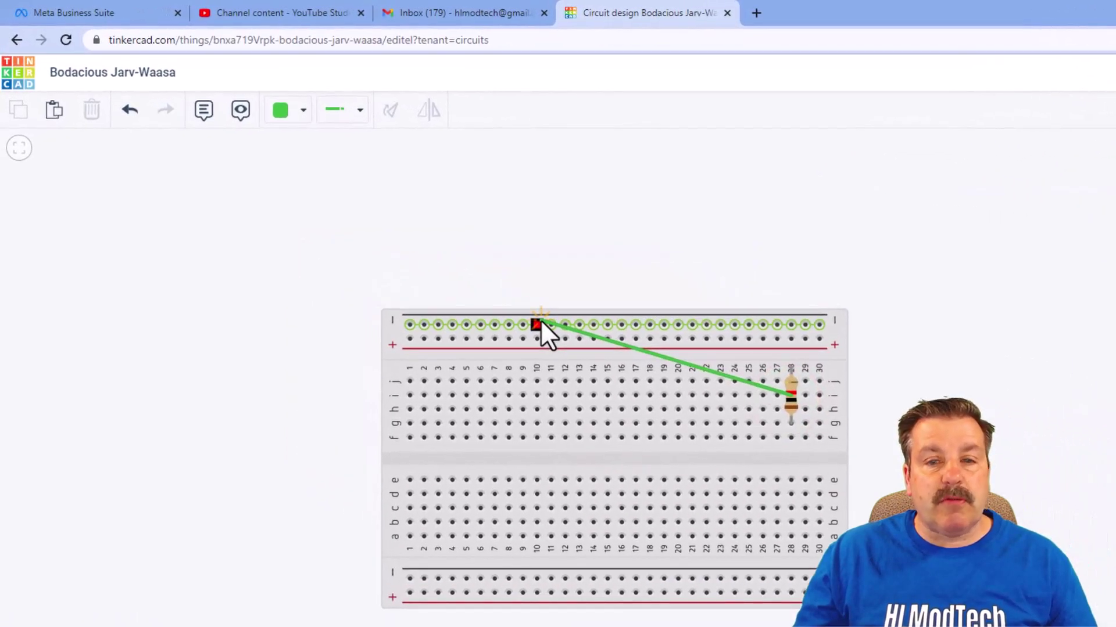
key("Escape")
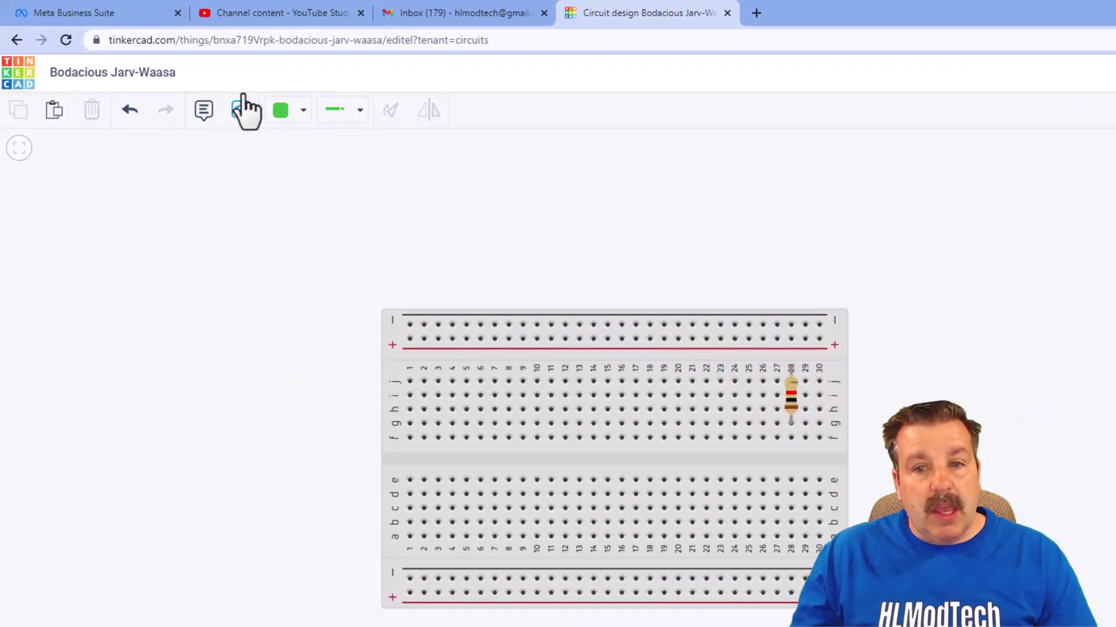
Turn the resistor horizontal and paste a copy at columns 20–24
left_click(791, 396)
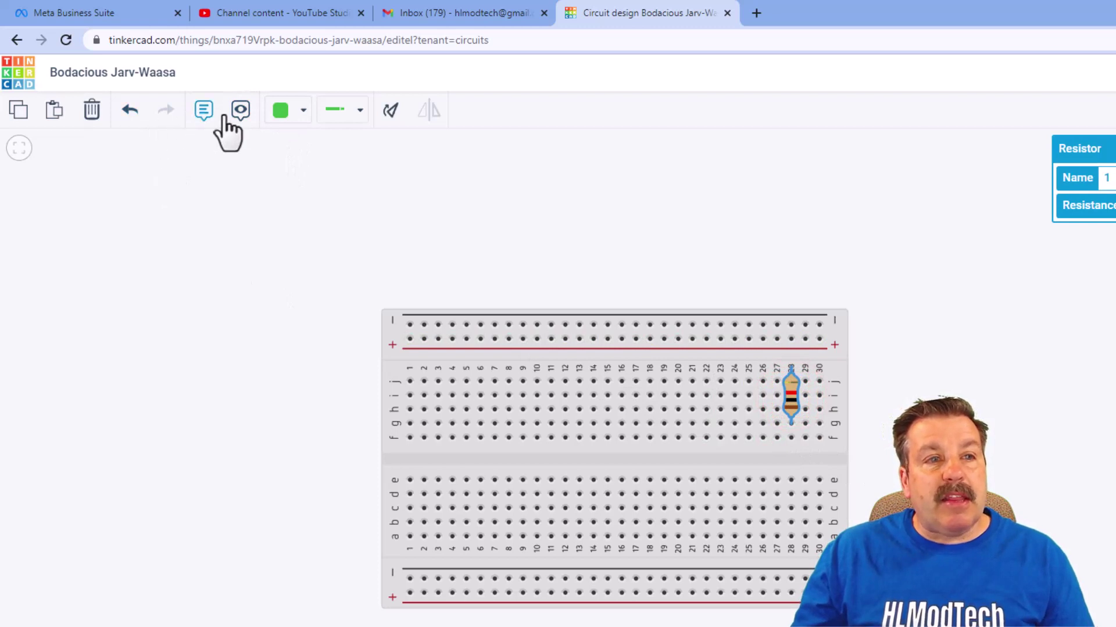
left_click(388, 110)
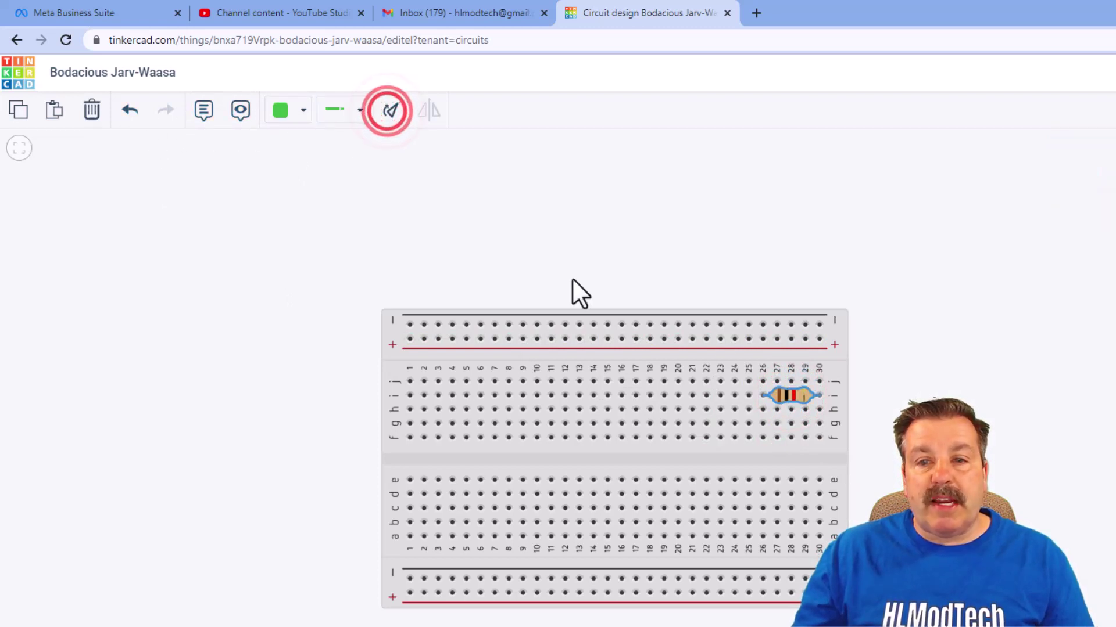
left_click(793, 395)
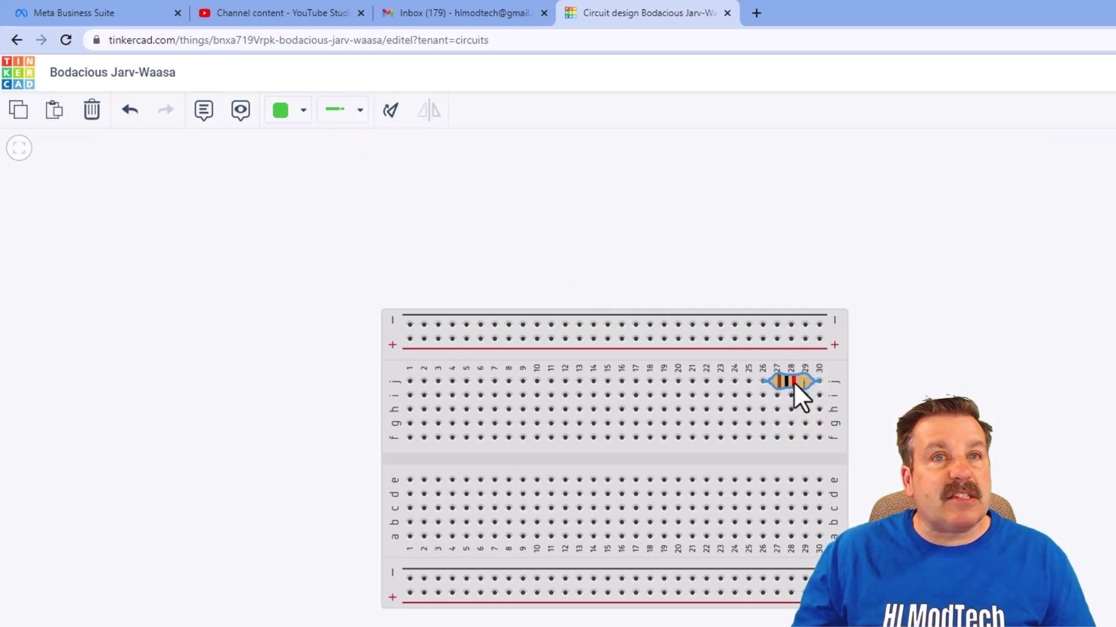
left_click(793, 382)
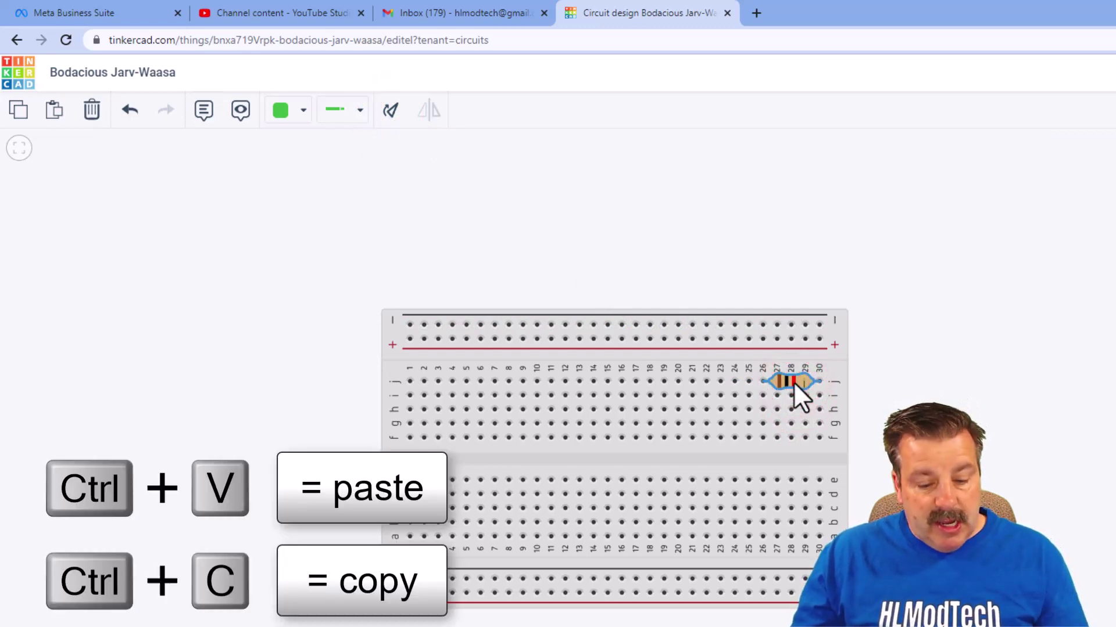
key("ctrl+v")
left_click_drag(792, 385, 705, 379)
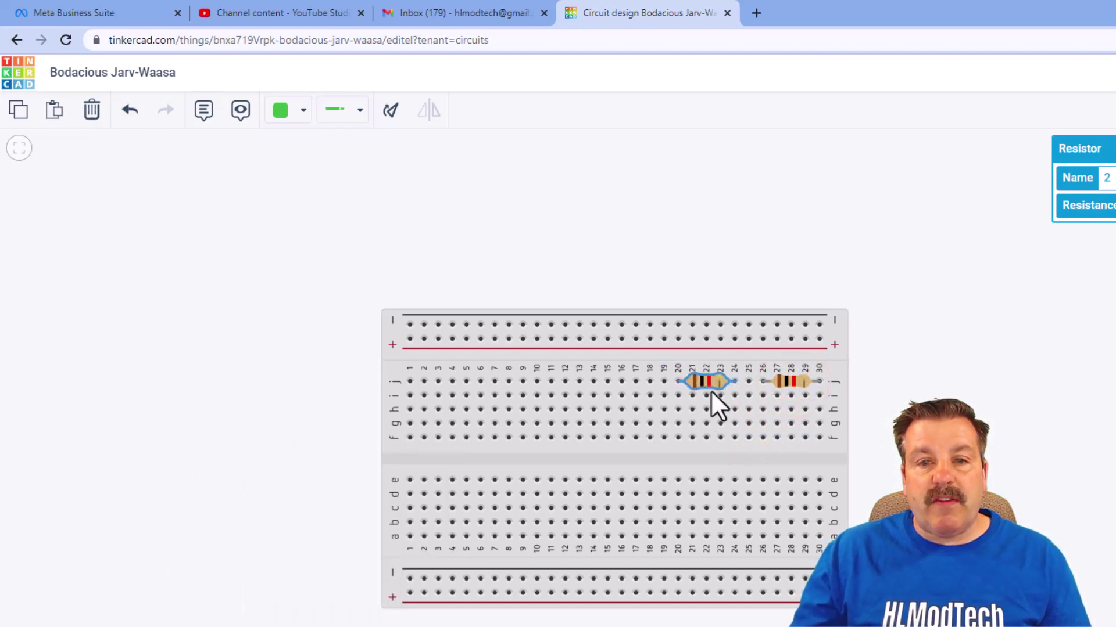
Copy the second resistor and place a third one in the breadboard's lower half
left_click(709, 372)
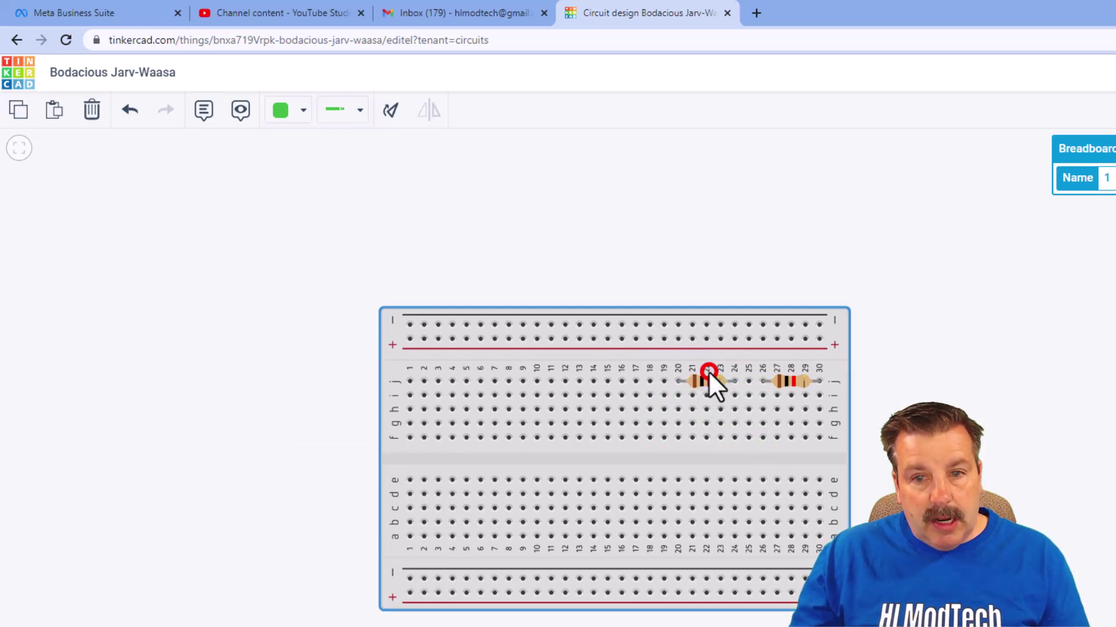
left_click(706, 379)
key("ctrl+c")
key("ctrl+v")
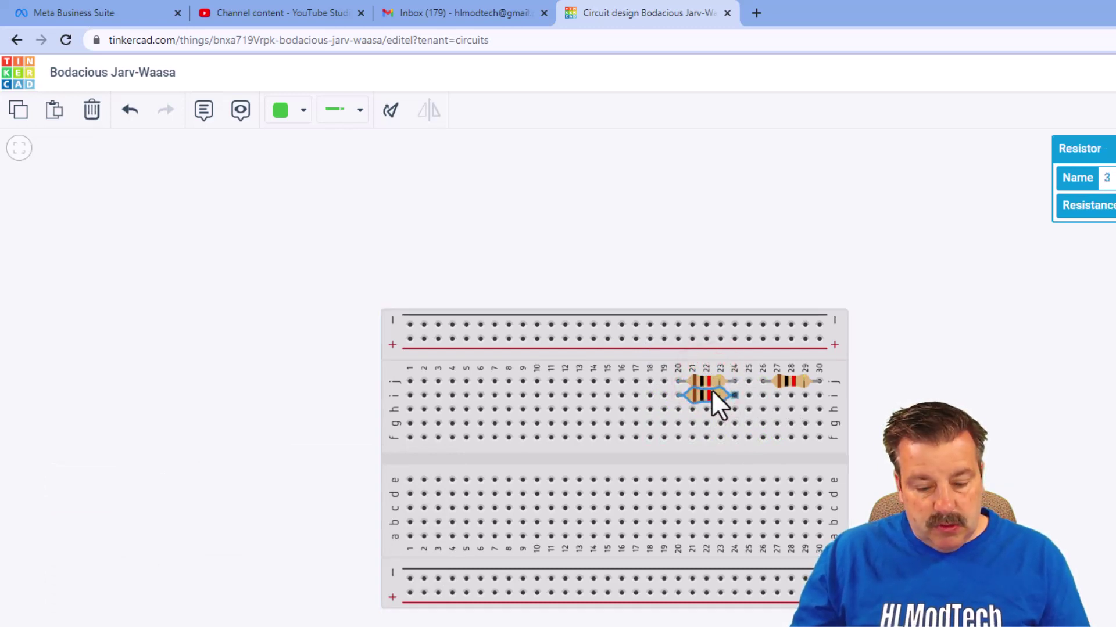
left_click_drag(711, 392, 703, 537)
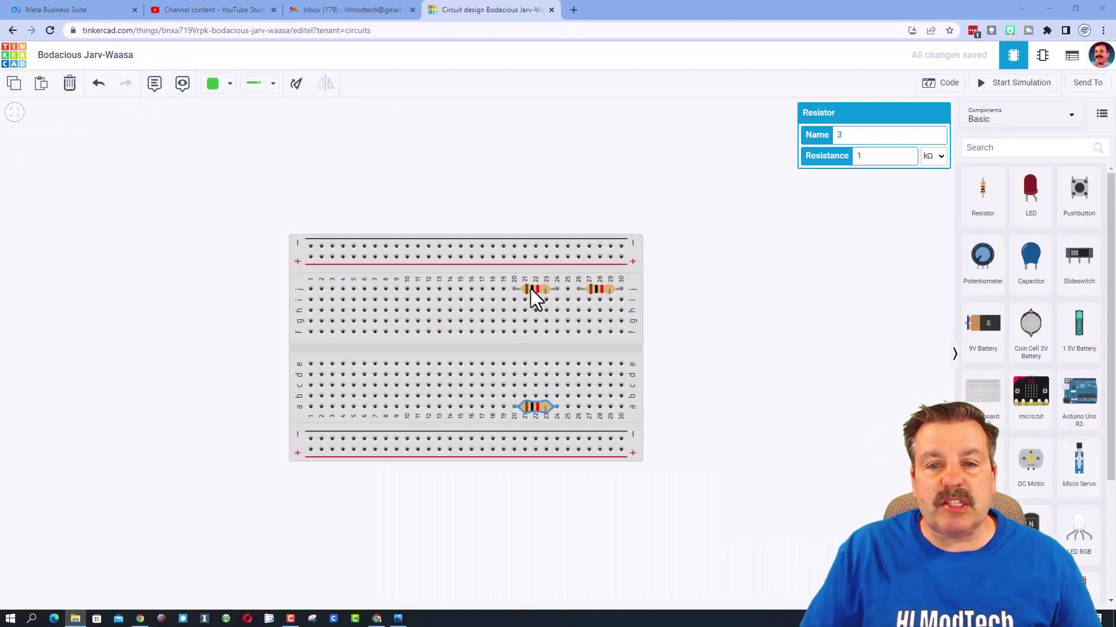
Set the two upper resistors to 16 kΩ and 6.8 kΩ
left_click(531, 289)
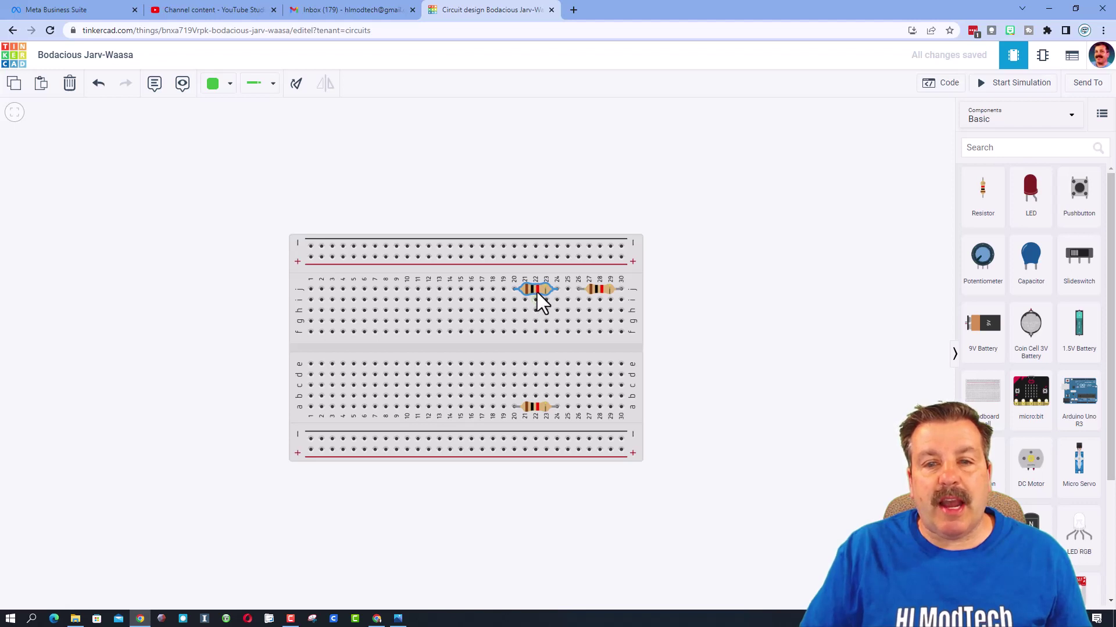
left_click(601, 287)
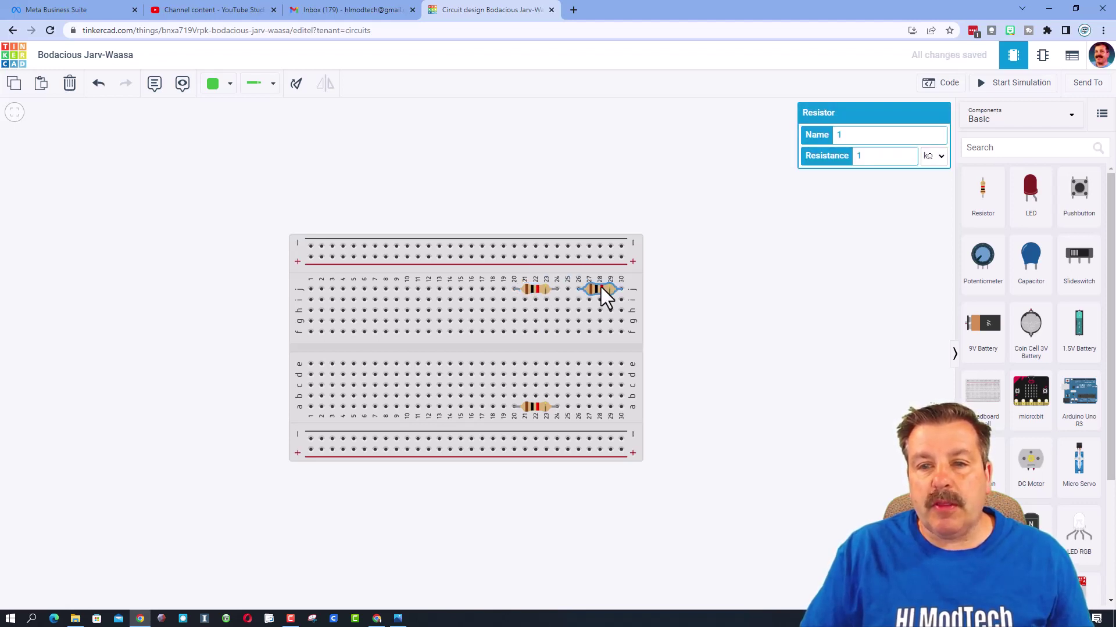
left_click(883, 158)
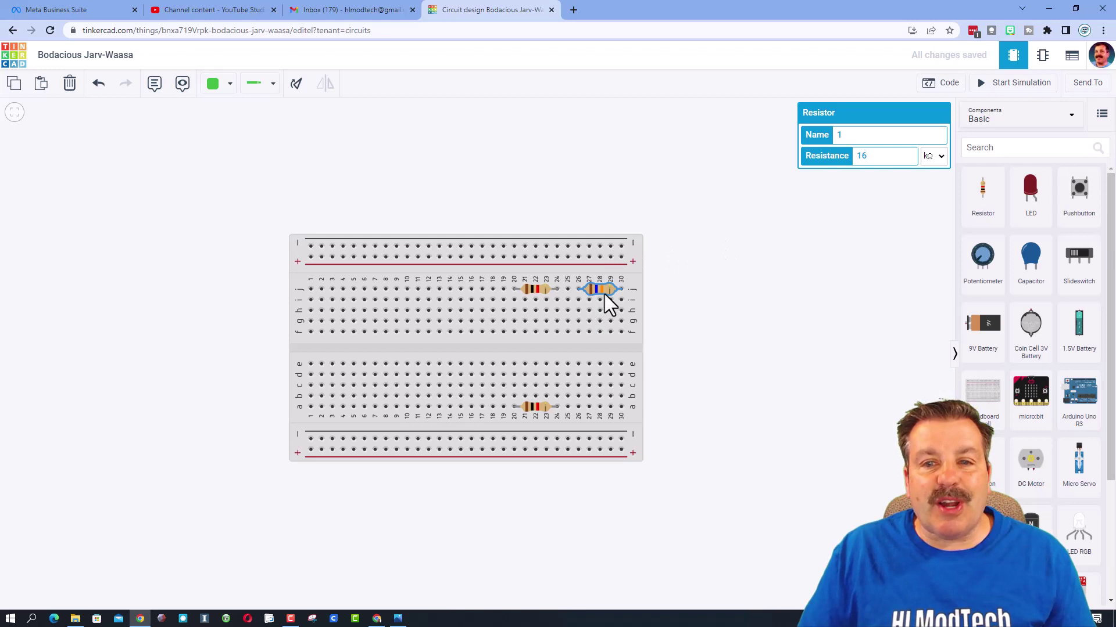
left_click(536, 292)
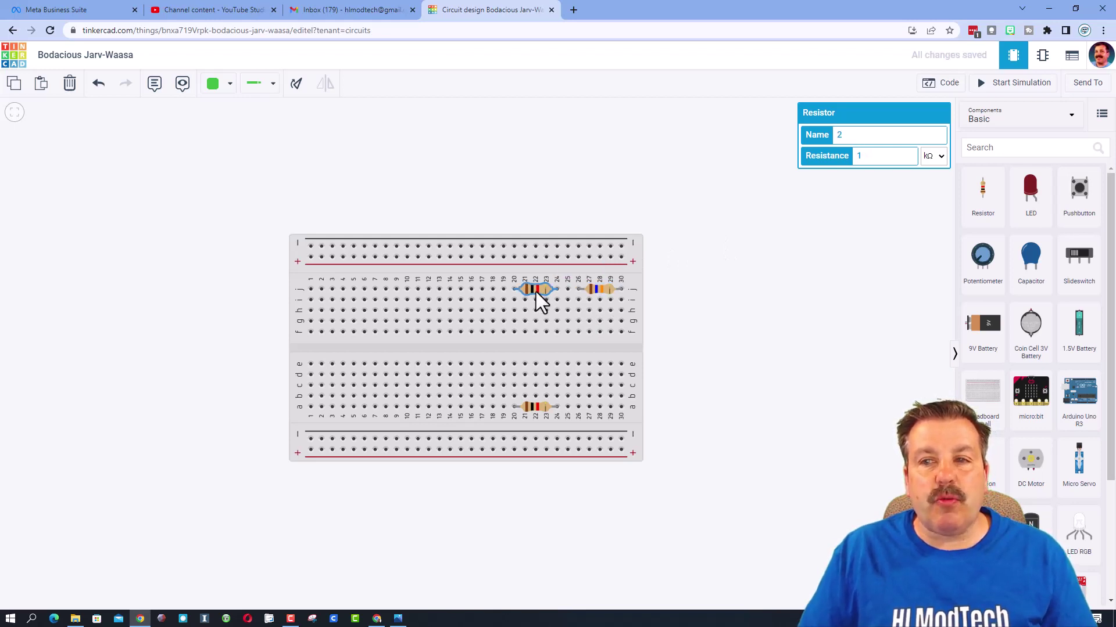
double_click(869, 155)
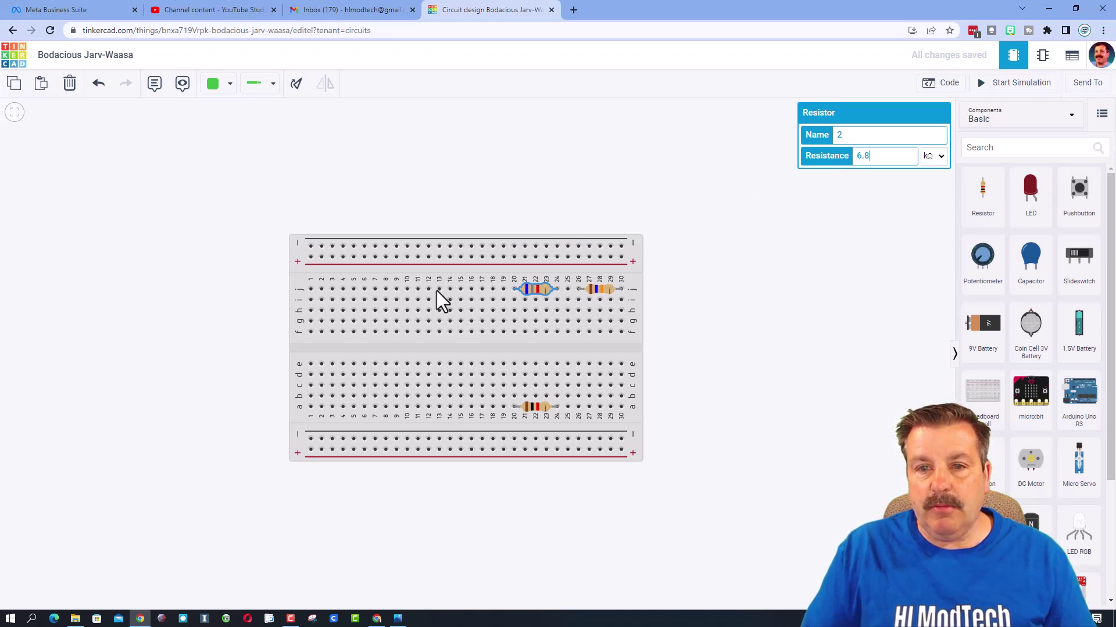
Set the bottom resistor to 220 Ω, with its unit switched to plain ohms
left_click(537, 408)
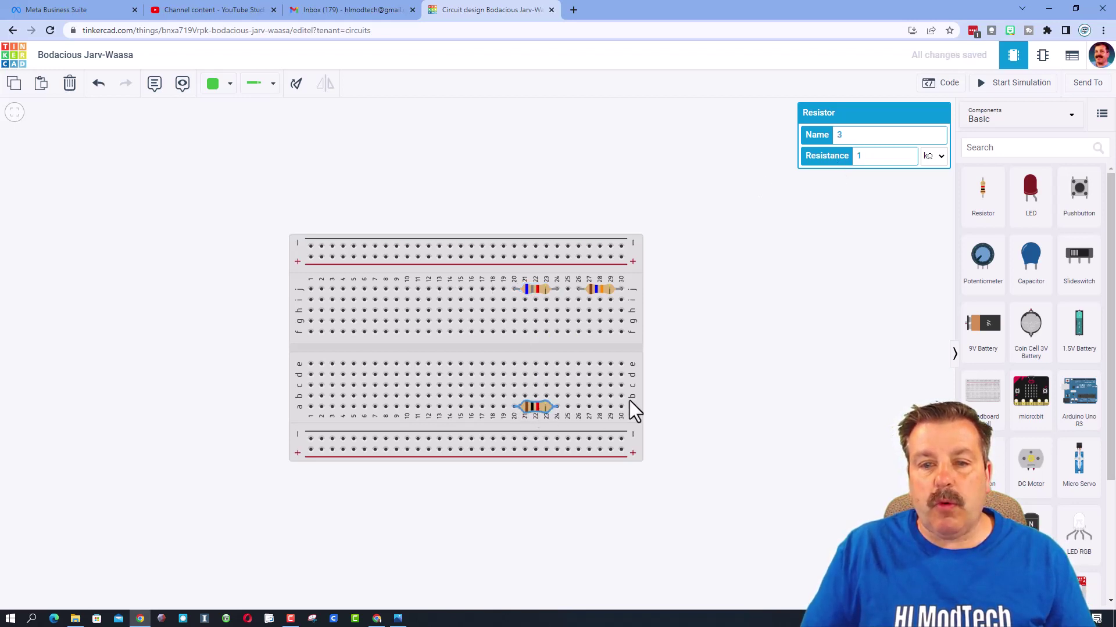
left_click(933, 155)
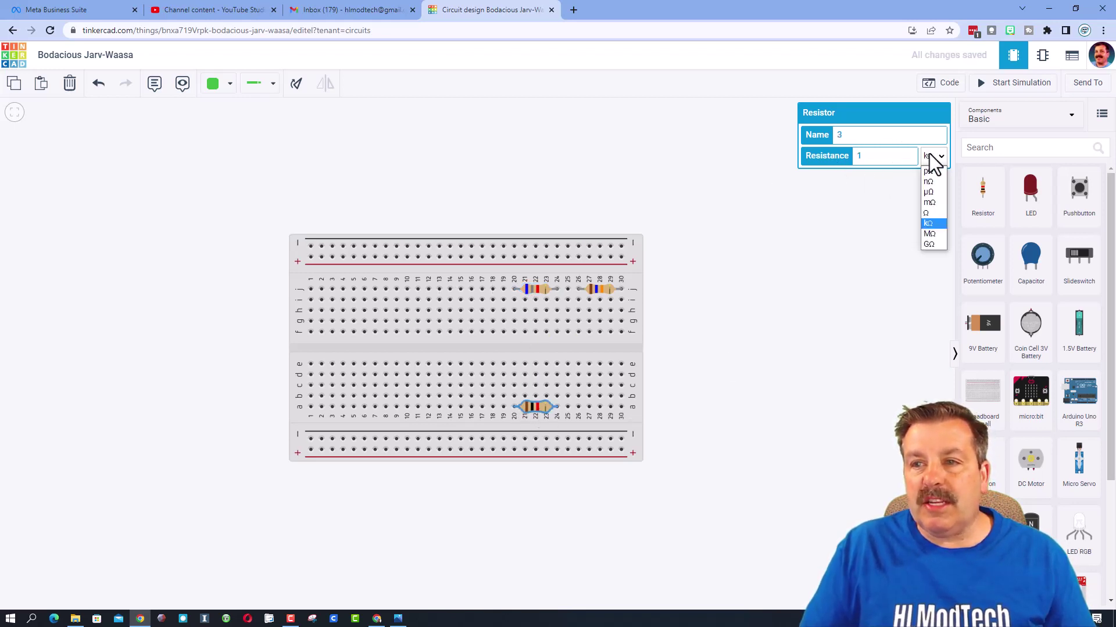
left_click(928, 221)
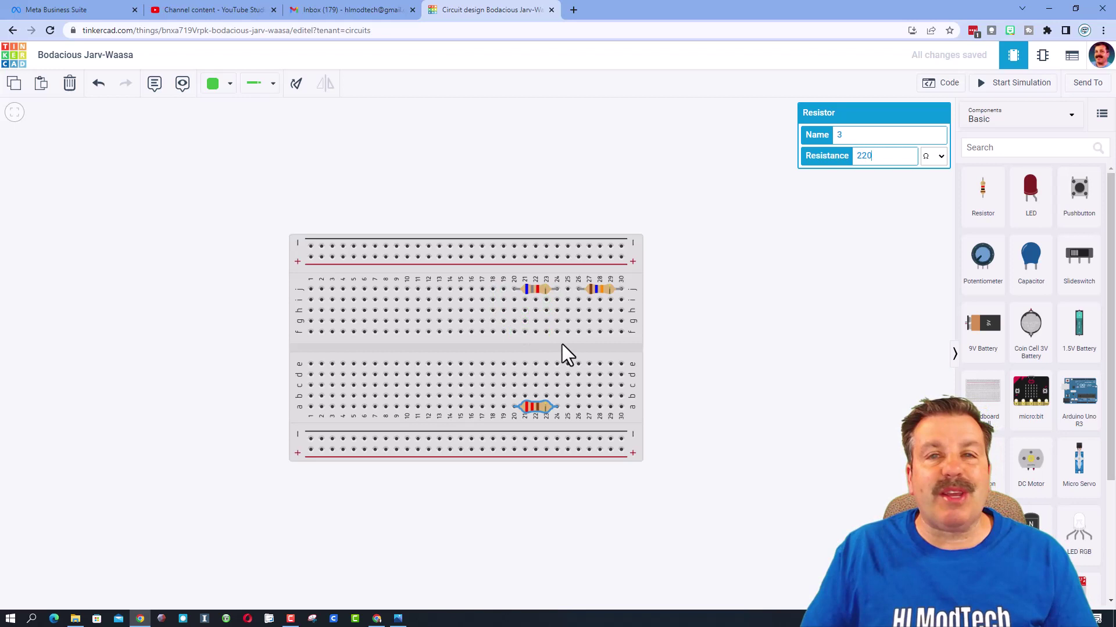
Place a 9V battery beside the breadboard and rotate it onto its side
left_click_drag(982, 328, 82, 339)
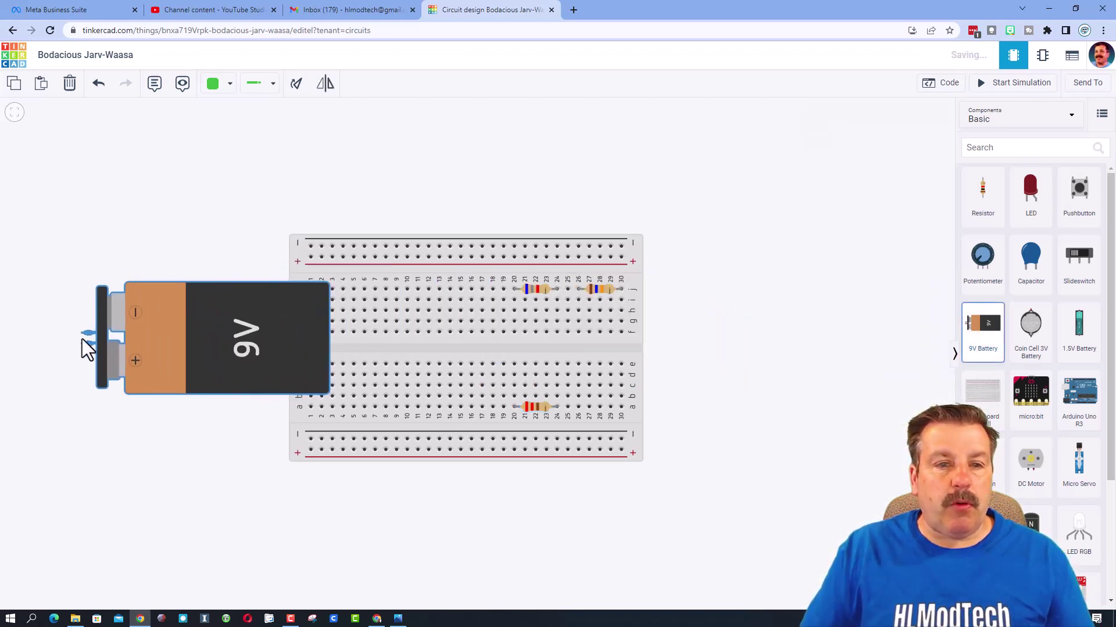
left_click(295, 86)
left_click(296, 86)
left_click(297, 86)
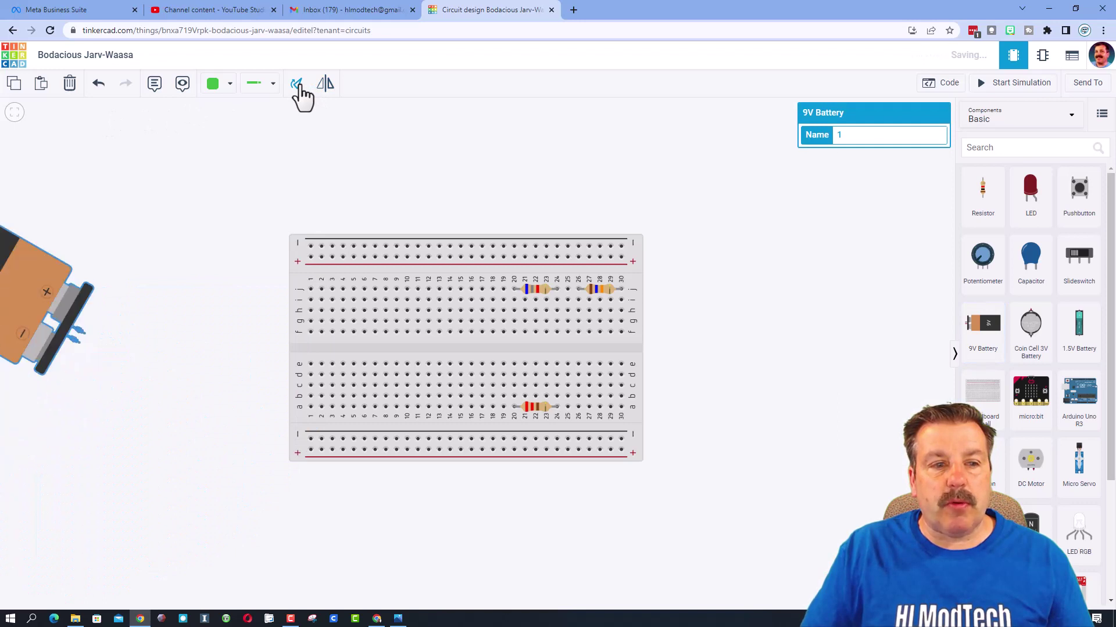
left_click(297, 86)
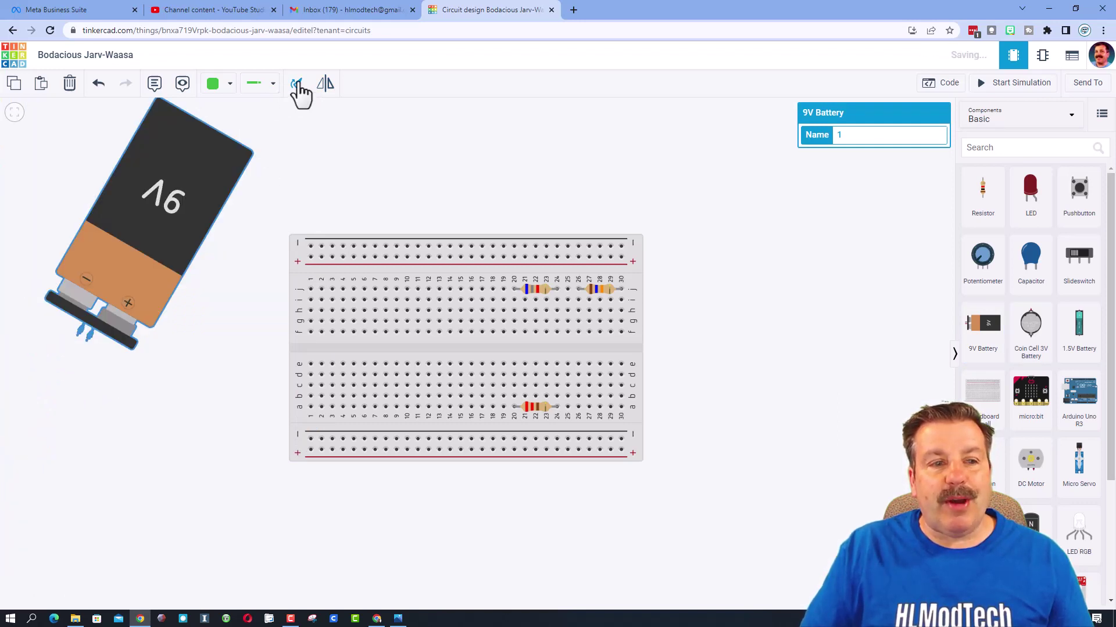
left_click(297, 86)
left_click(297, 86)
left_click(298, 86)
left_click(297, 86)
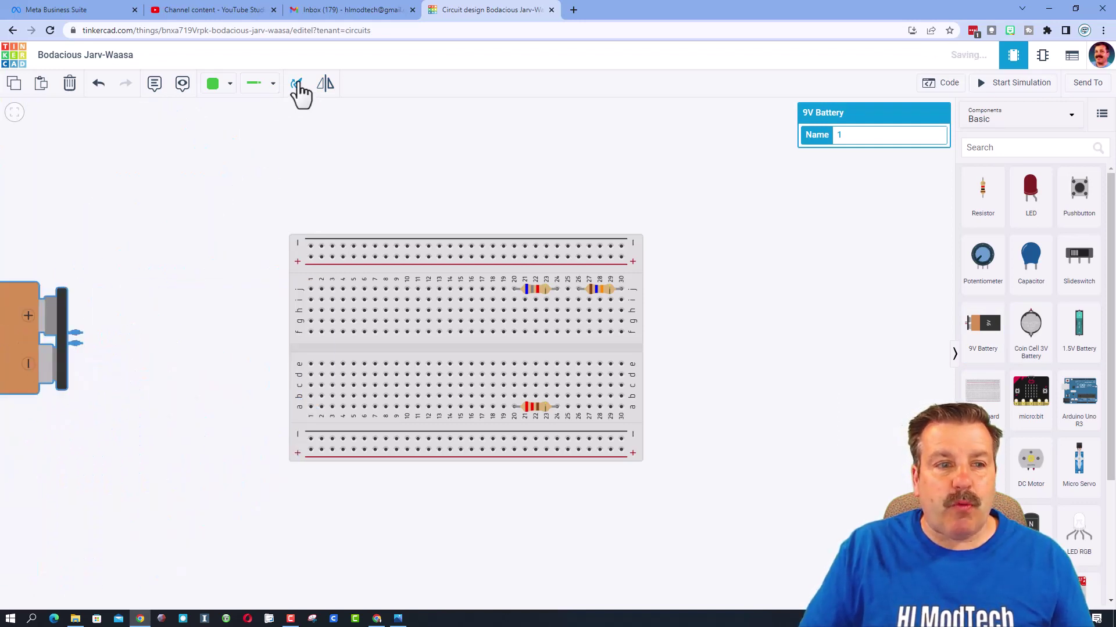
Wire the battery's positive terminal to the top rail in red and negative to the bottom rail in black
left_click(81, 334)
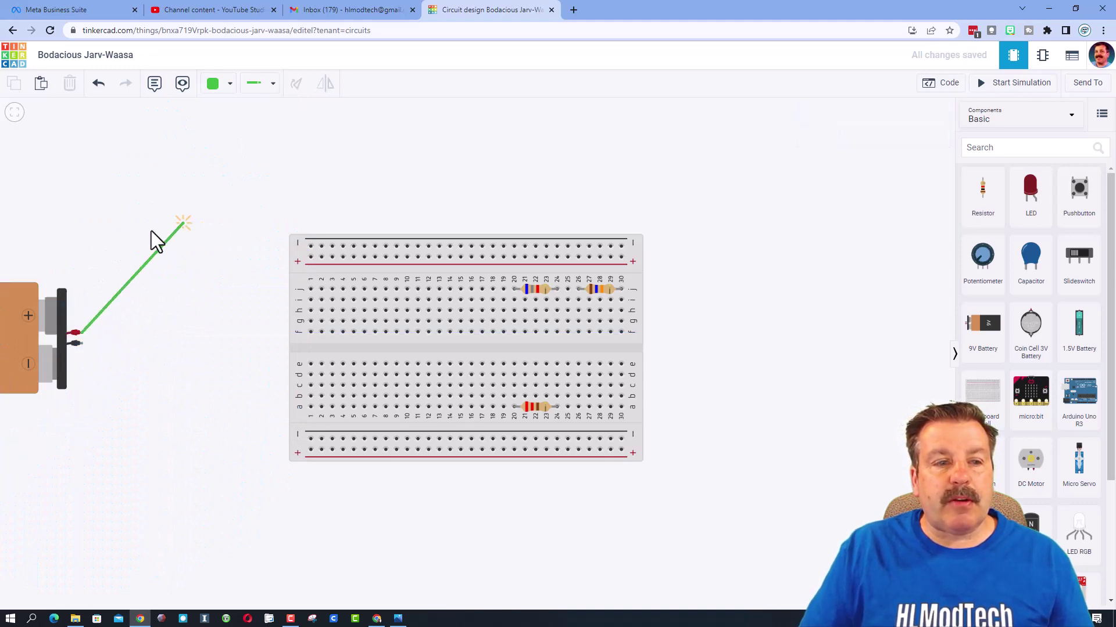
left_click(311, 257)
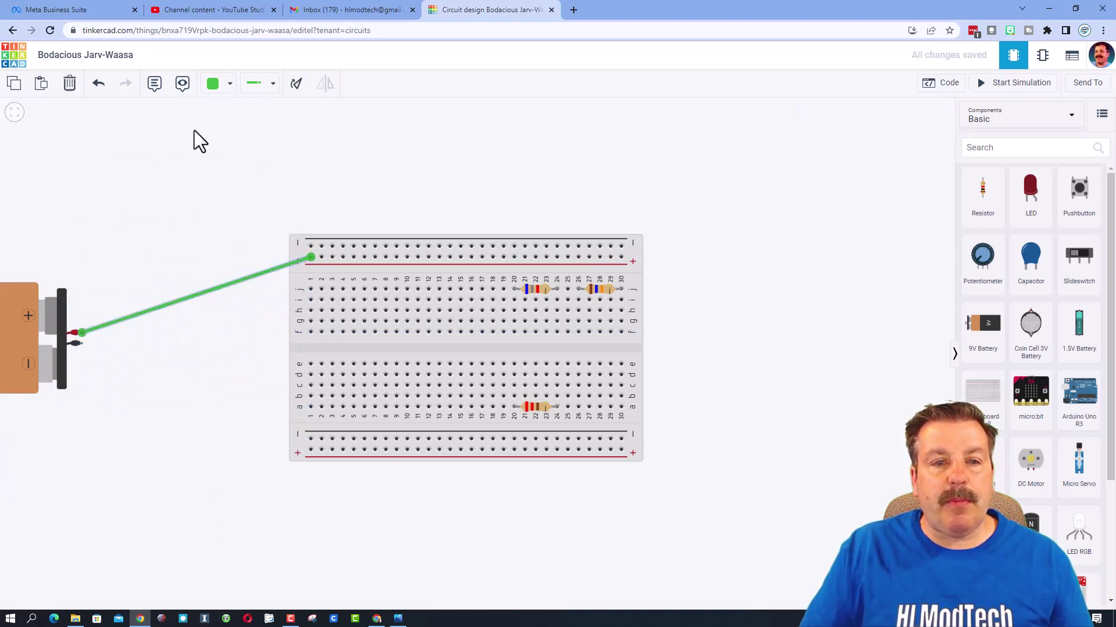
left_click(220, 83)
left_click(224, 141)
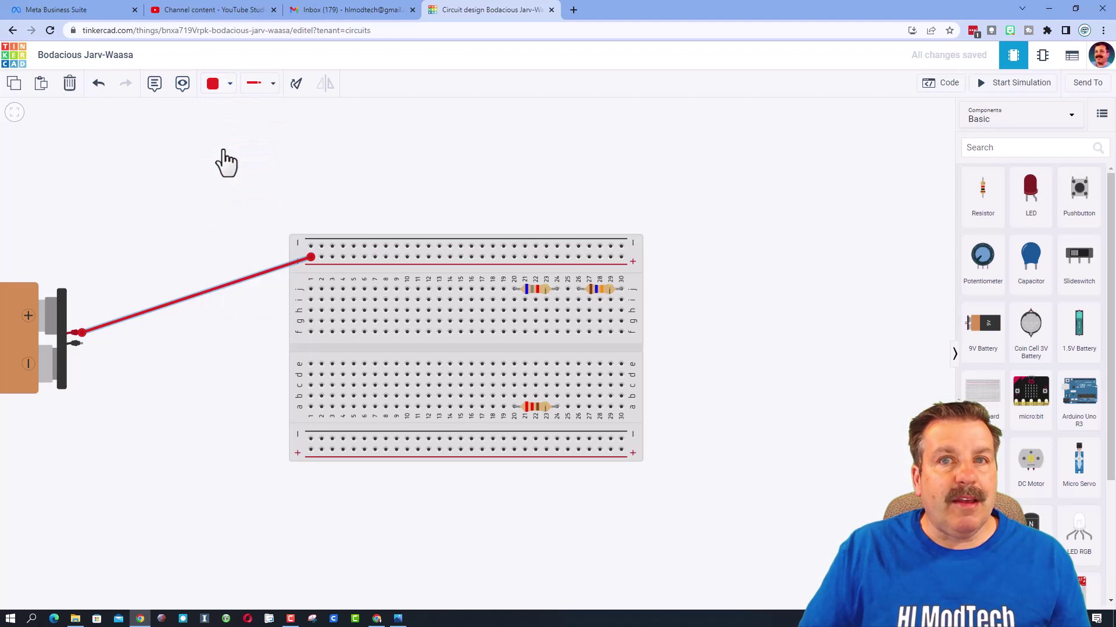
left_click(80, 345)
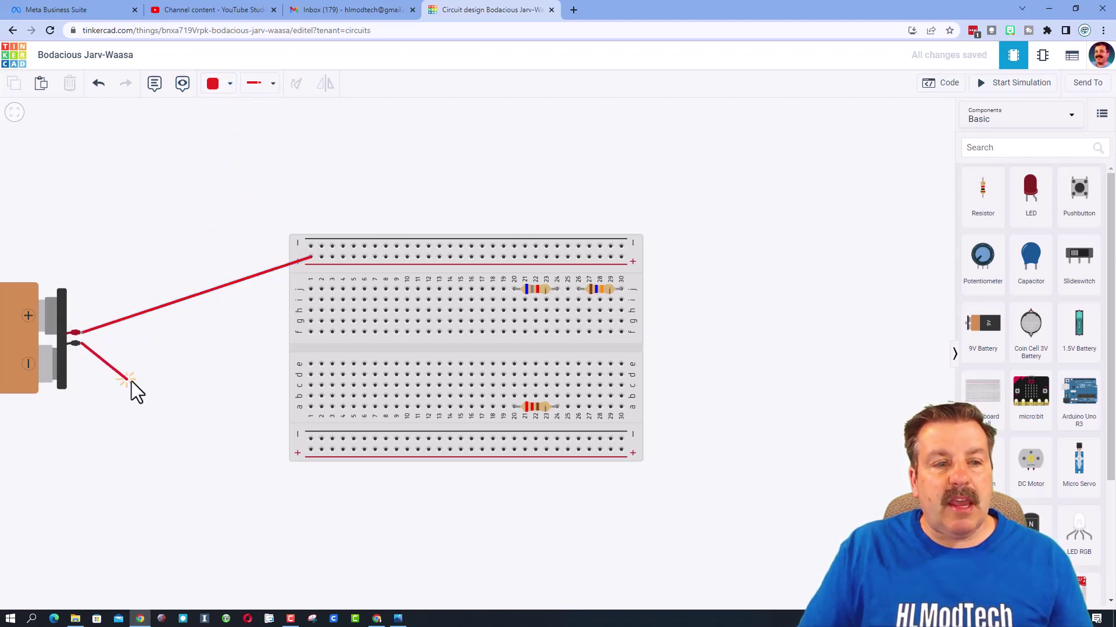
left_click(310, 439)
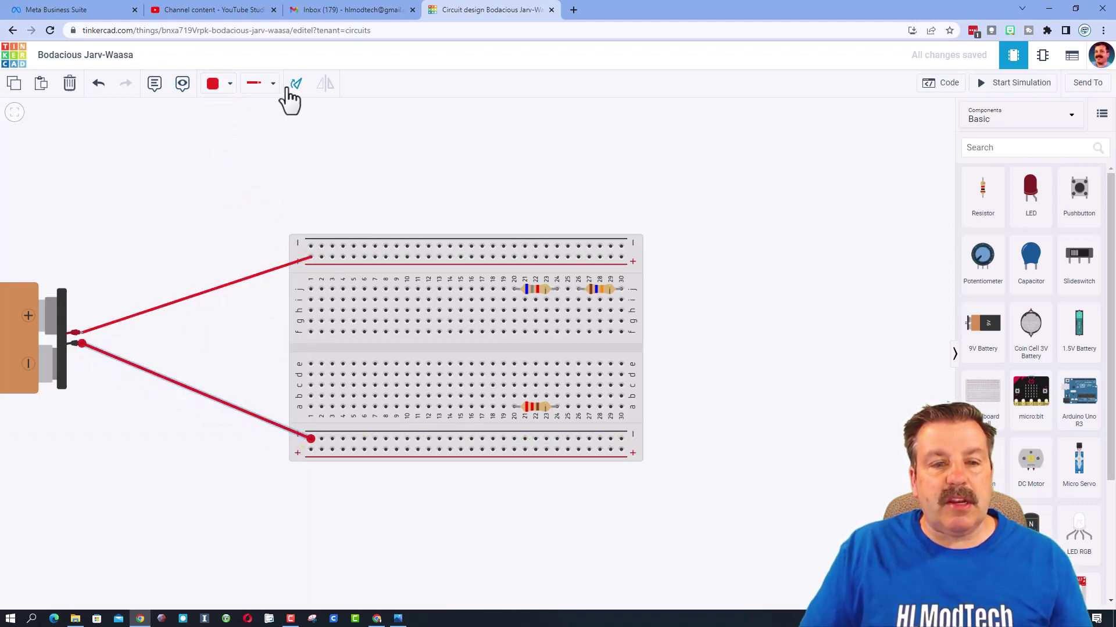
left_click(214, 84)
left_click(224, 120)
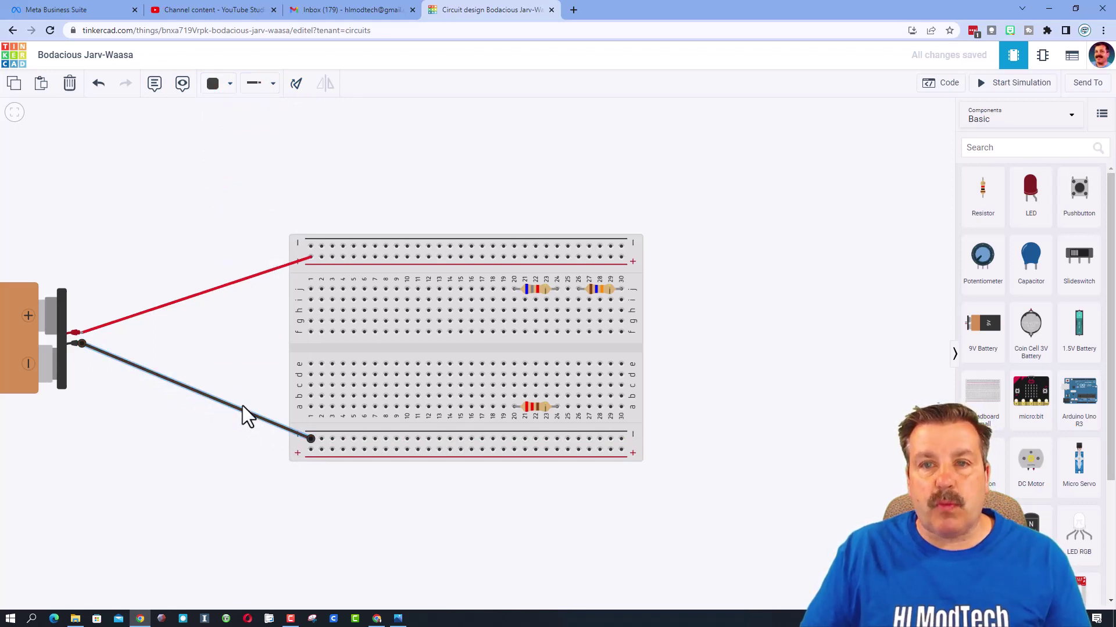
Place a red LED in the breadboard's upper half near column 7
left_click(981, 194)
left_click_drag(1030, 190, 380, 309)
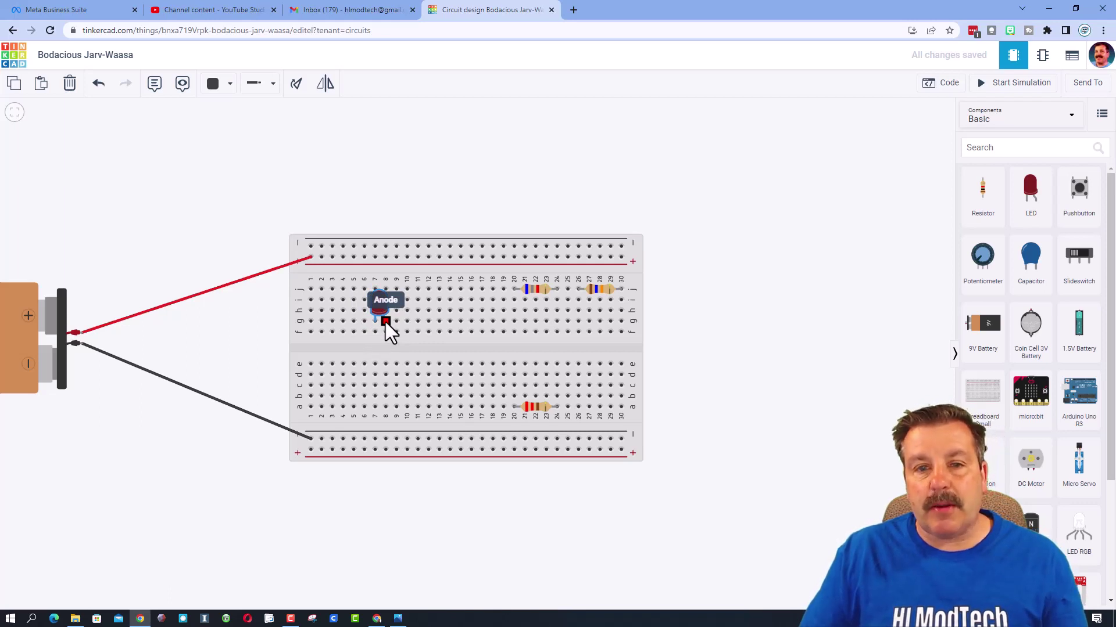
Search '555' and place the timer chip across the breadboard's centre channel
left_click(1010, 148)
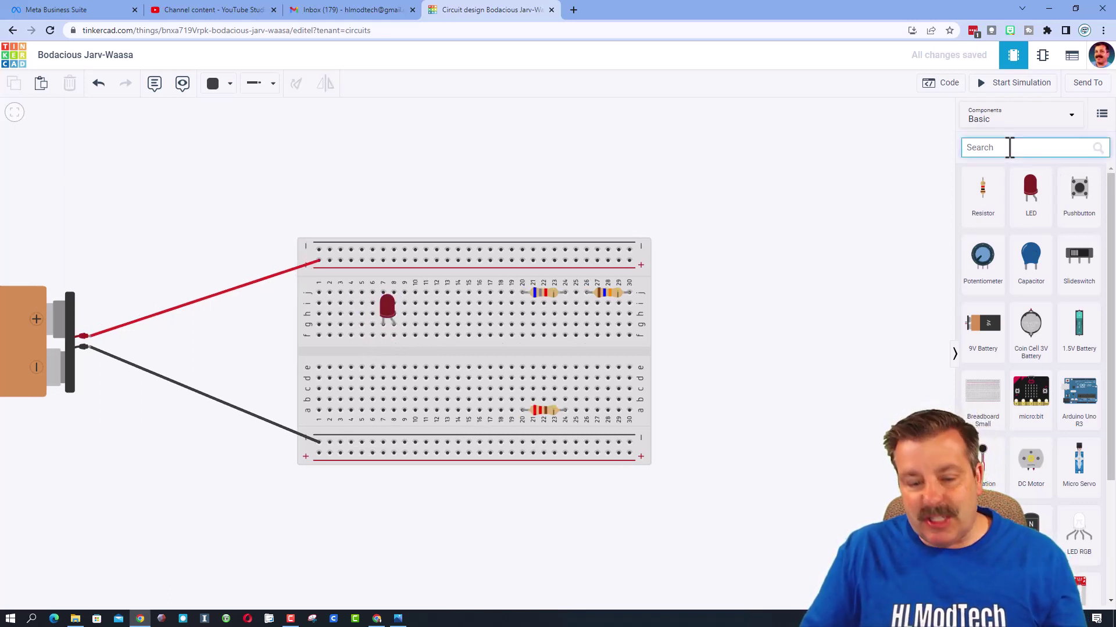
type("555")
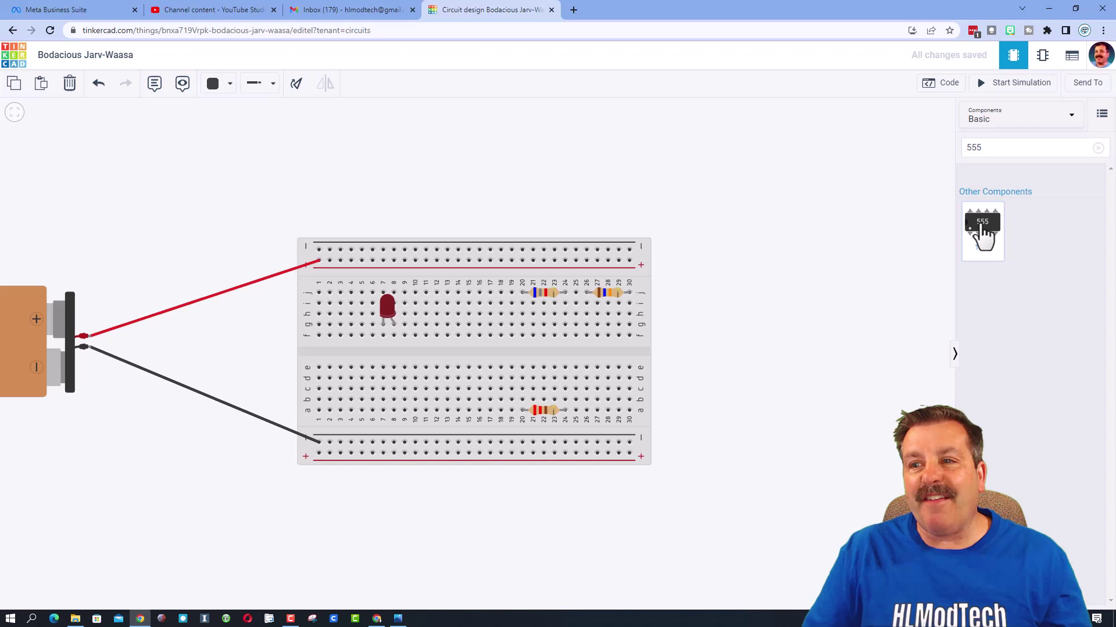
left_click_drag(983, 233, 471, 358)
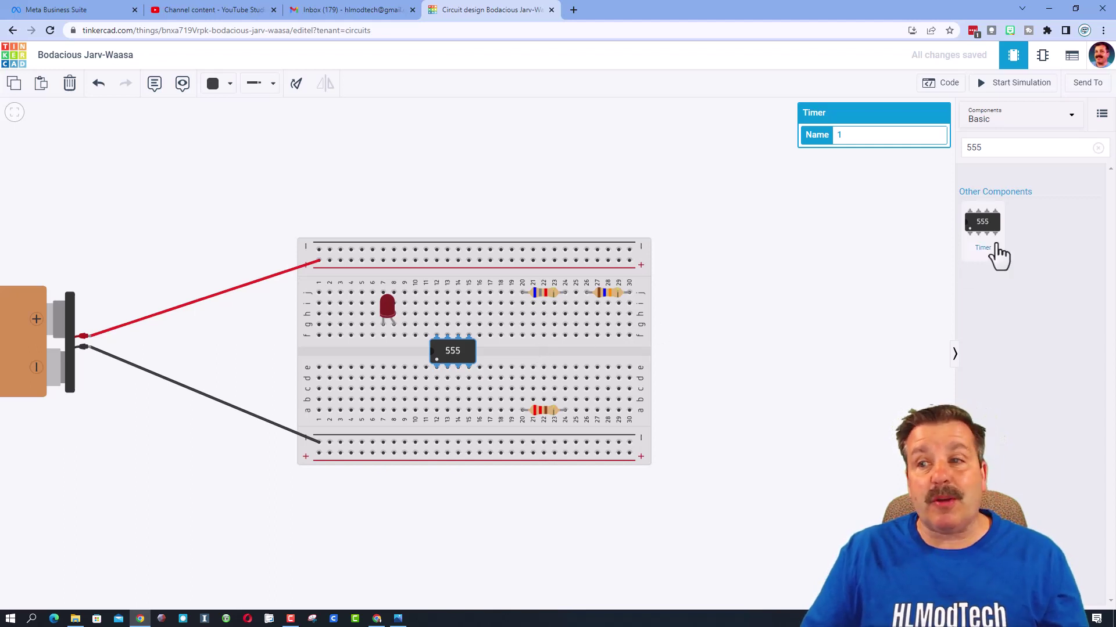
Replace the component search with 'cap' to find a capacitor
left_click(1002, 152)
key("BackSpace")
key("BackSpace")
key("BackSpace")
type("cap")
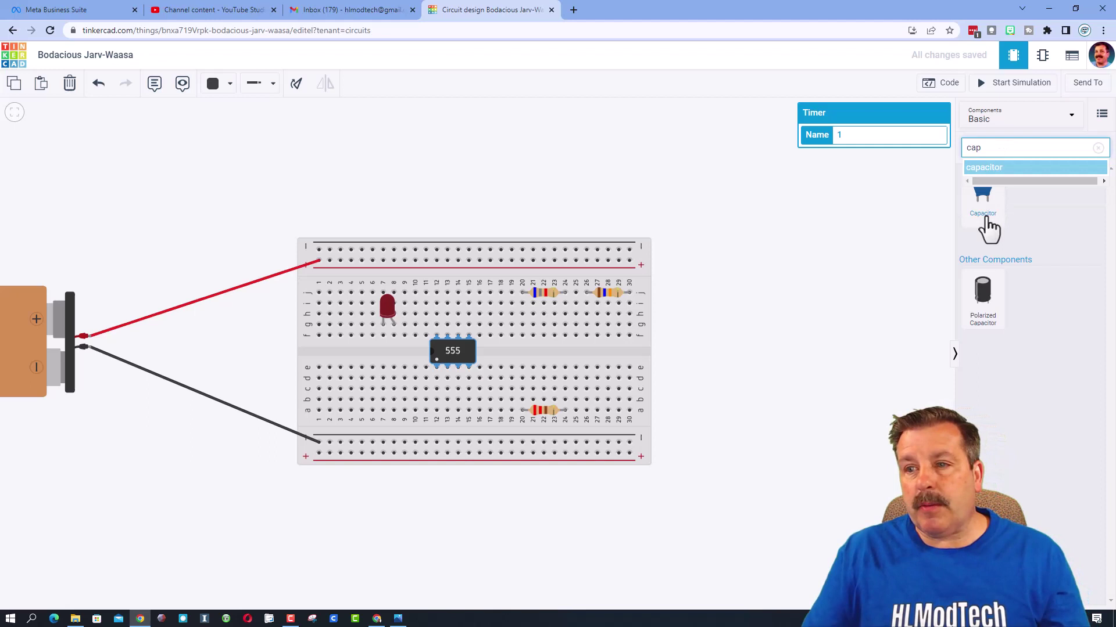
Place a polarized capacitor near columns 28–29 and set it to 10 µF and 9 V
left_click(978, 316)
left_click_drag(977, 317, 622, 394)
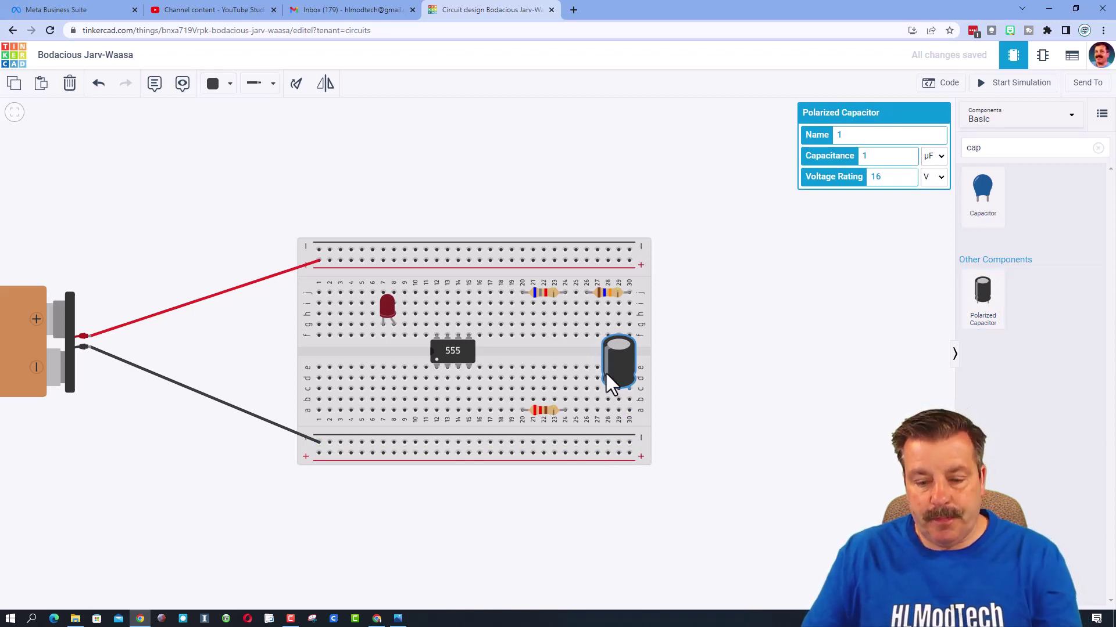
type("0")
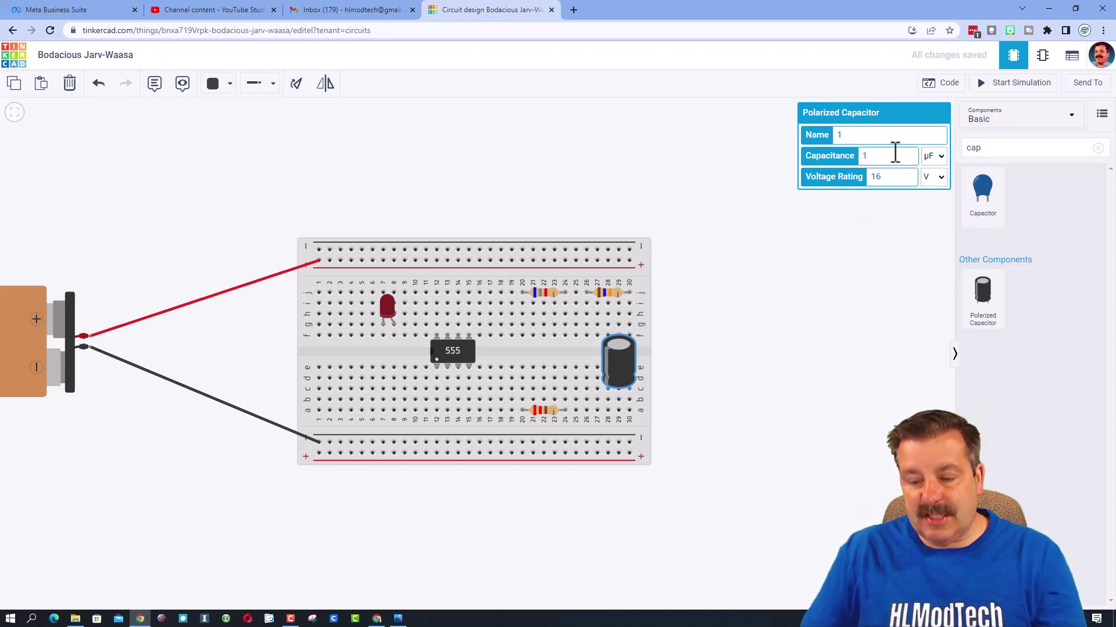
left_click(897, 176)
left_click_drag(898, 176, 875, 176)
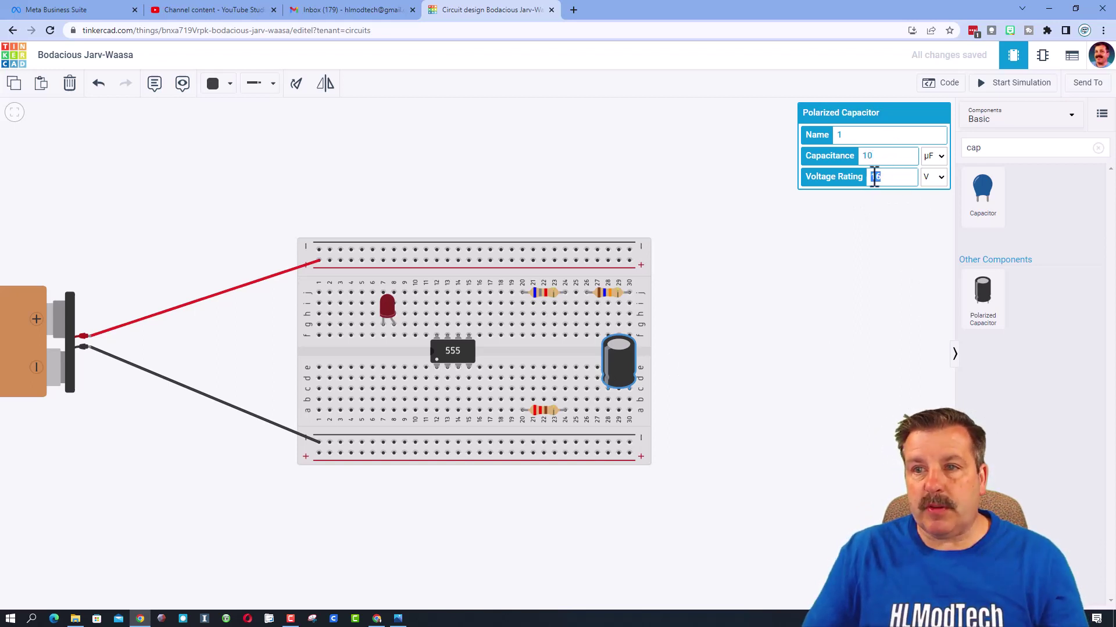
type("9")
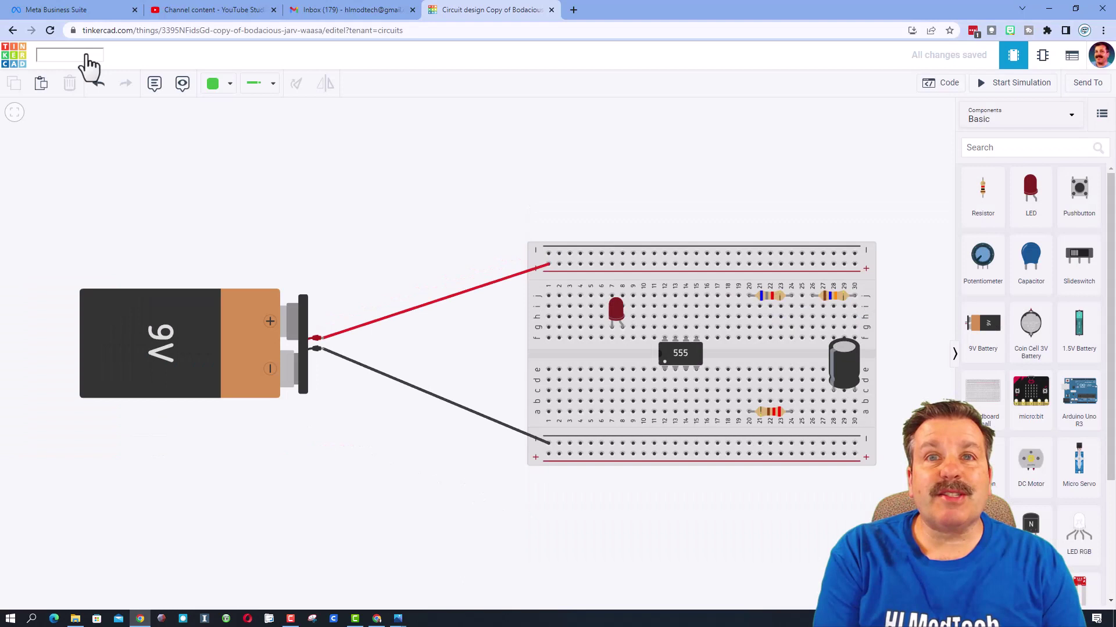
Enter '555 timer blink' as the design title and commit the name
type("555 t")
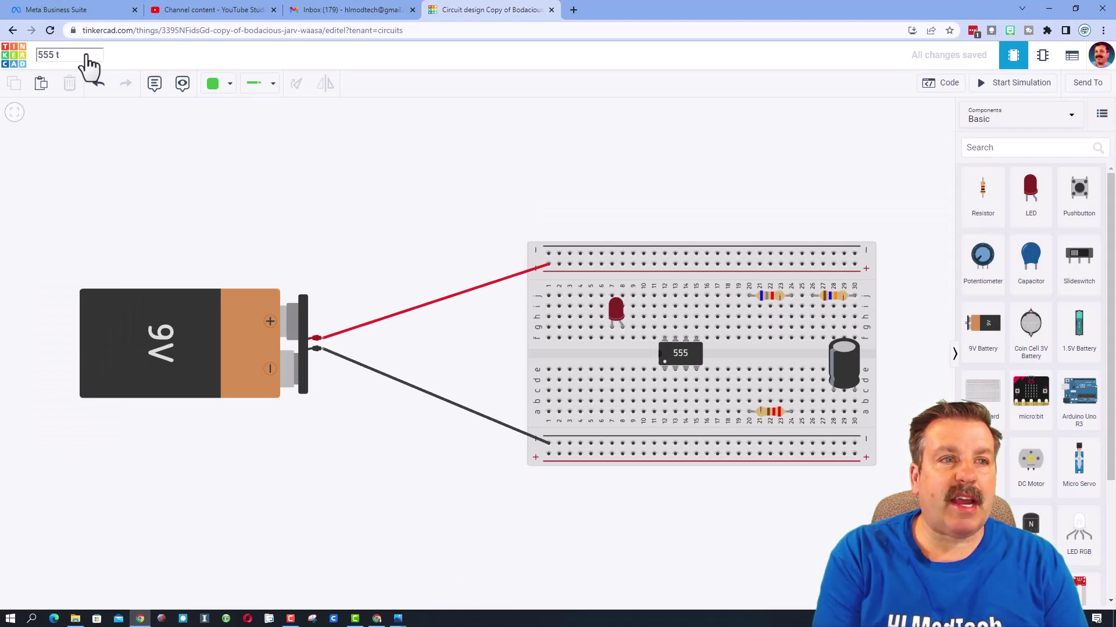
type("imer blink")
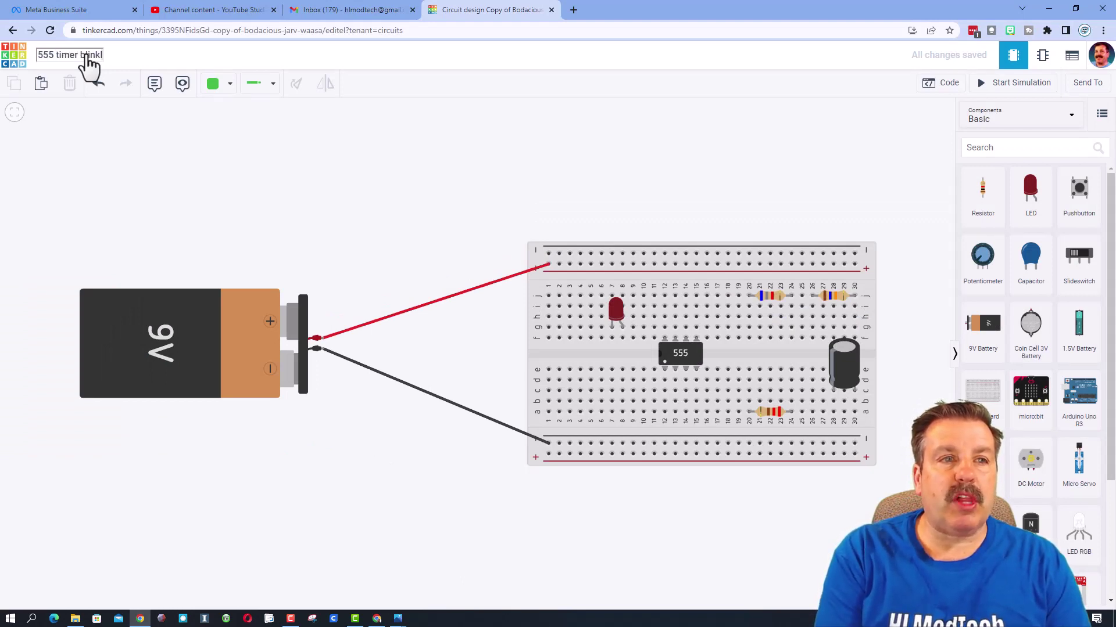
left_click(353, 218)
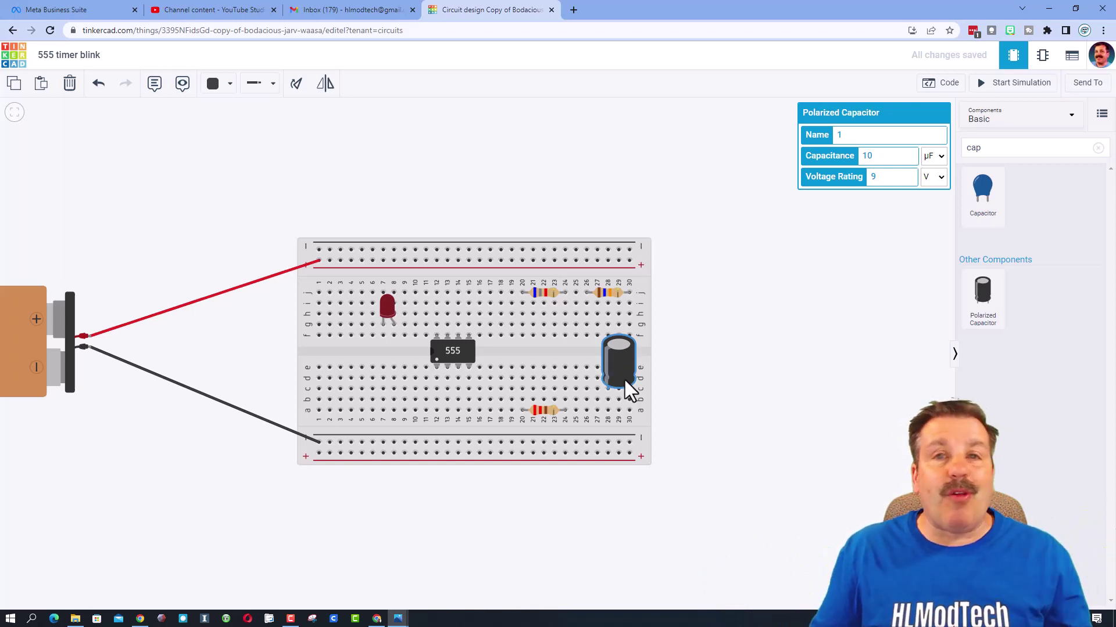
Wire the bottom ground rail to the 555's ground pin
left_click(874, 176)
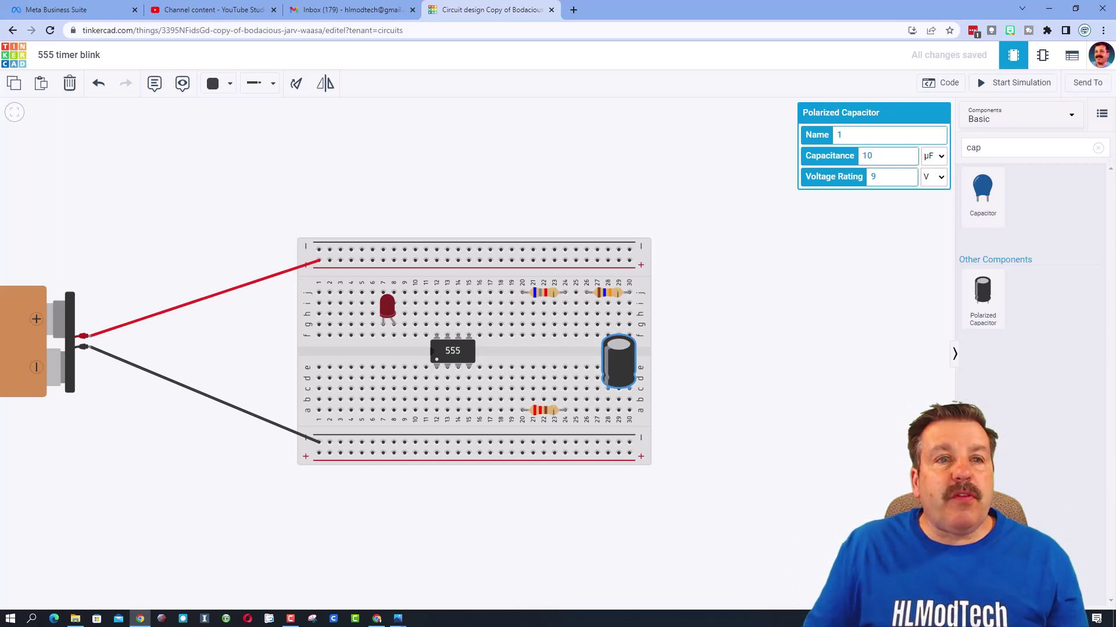
left_click(435, 443)
left_click(436, 411)
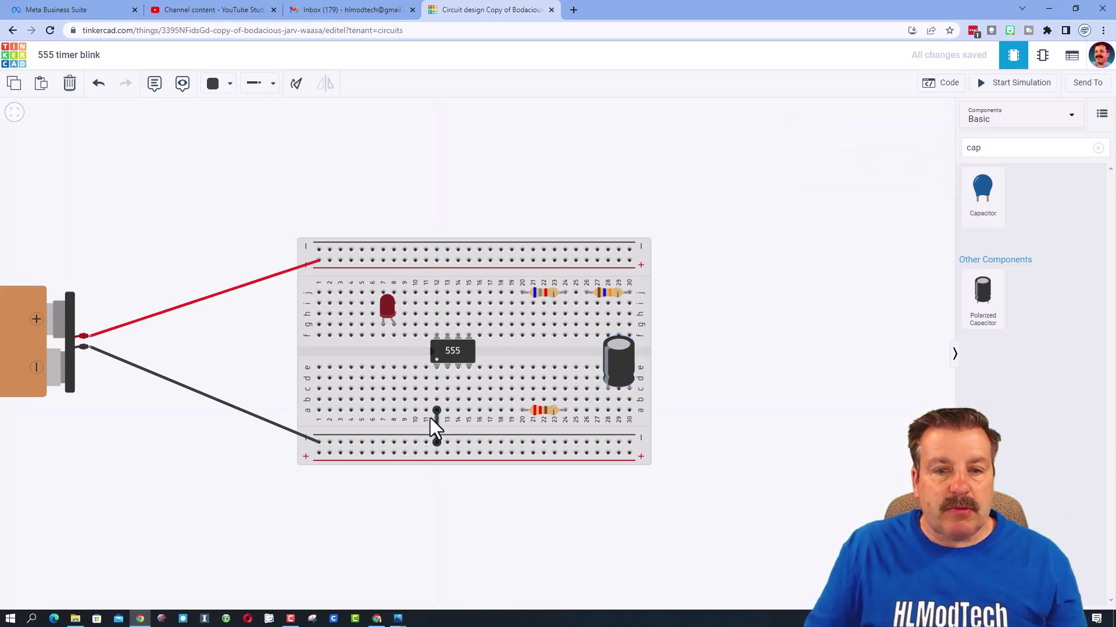
Stand a resistor upright below the LED and connect it to the 555 output with a green wire
left_click_drag(533, 412, 368, 362)
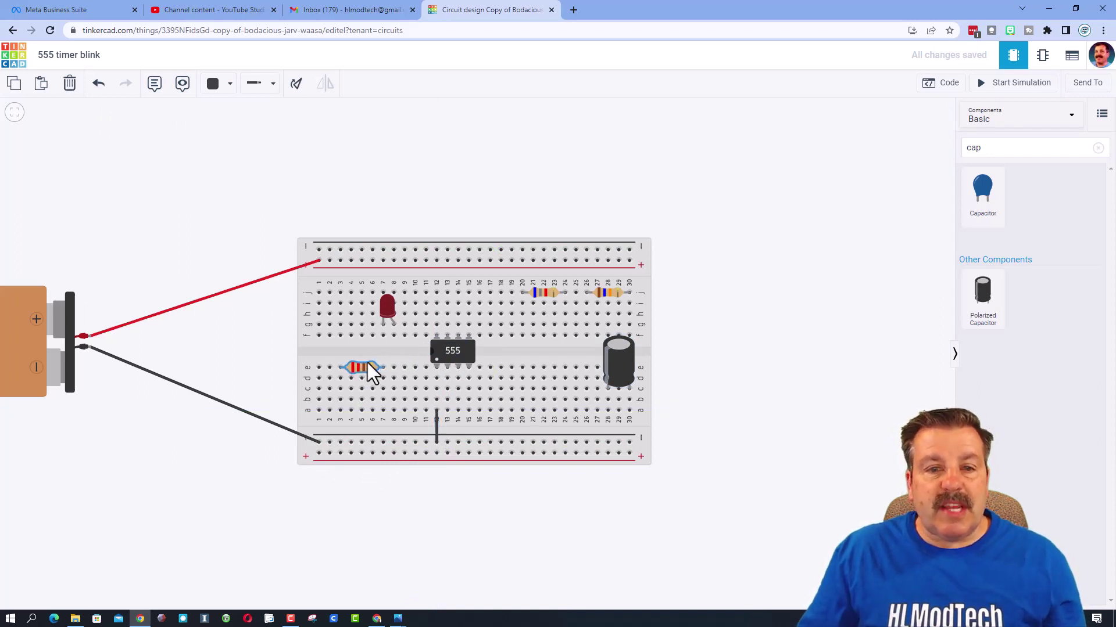
left_click(296, 84)
left_click(296, 85)
left_click(296, 84)
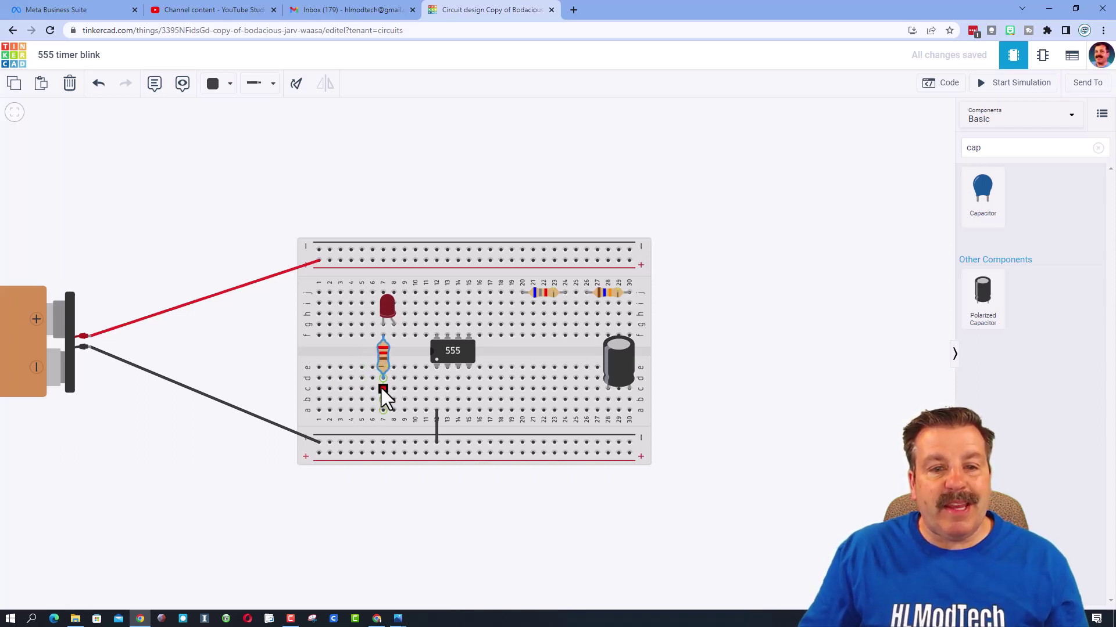
left_click(383, 389)
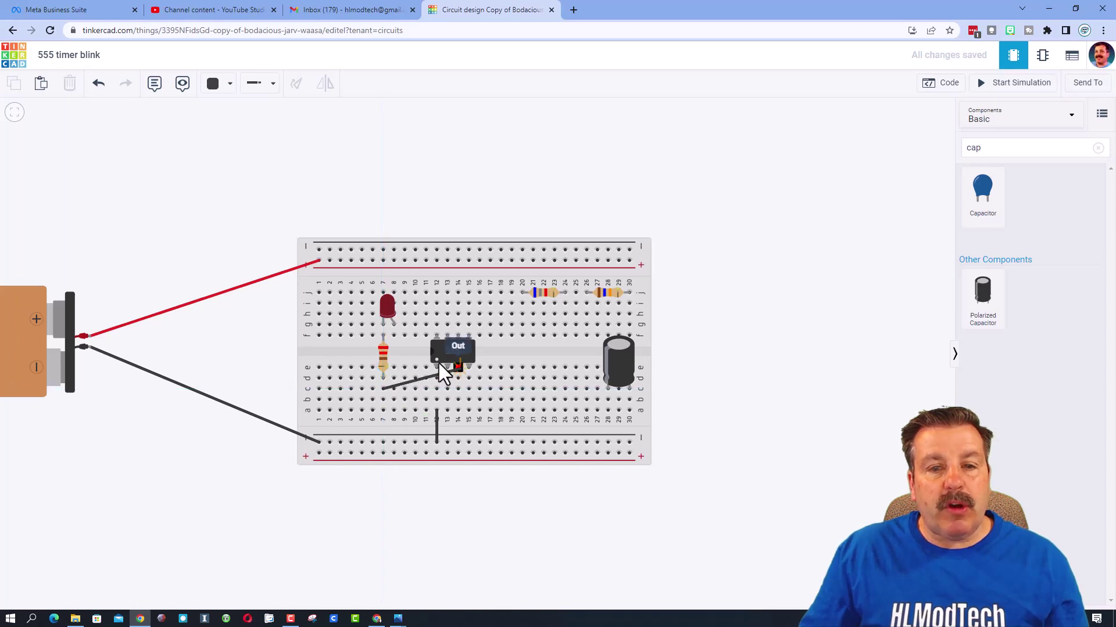
left_click(459, 389)
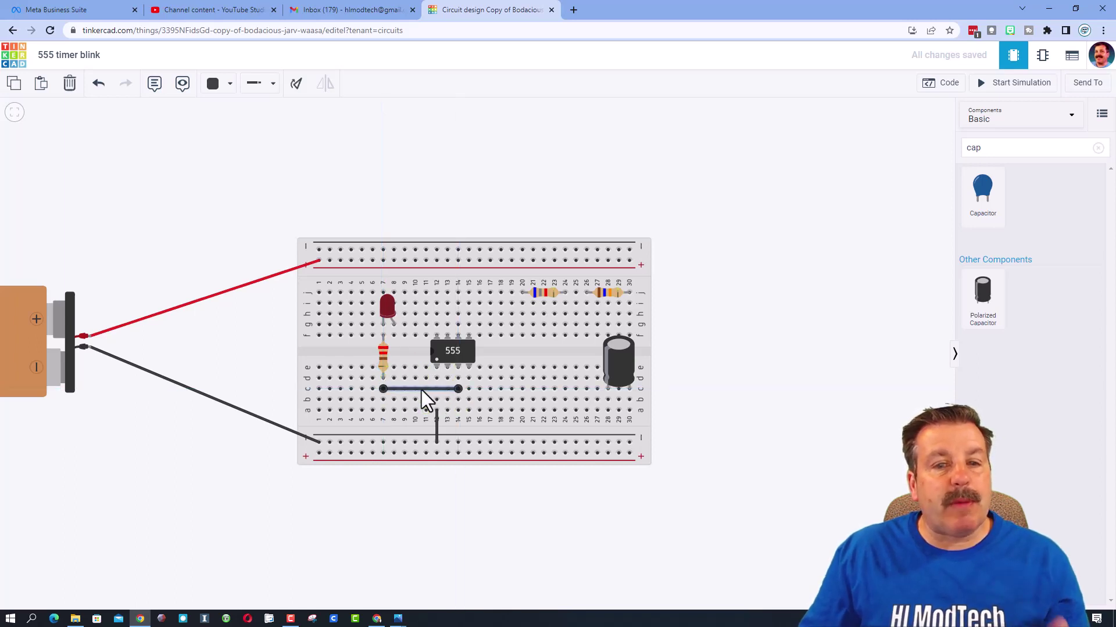
left_click(213, 86)
left_click(225, 202)
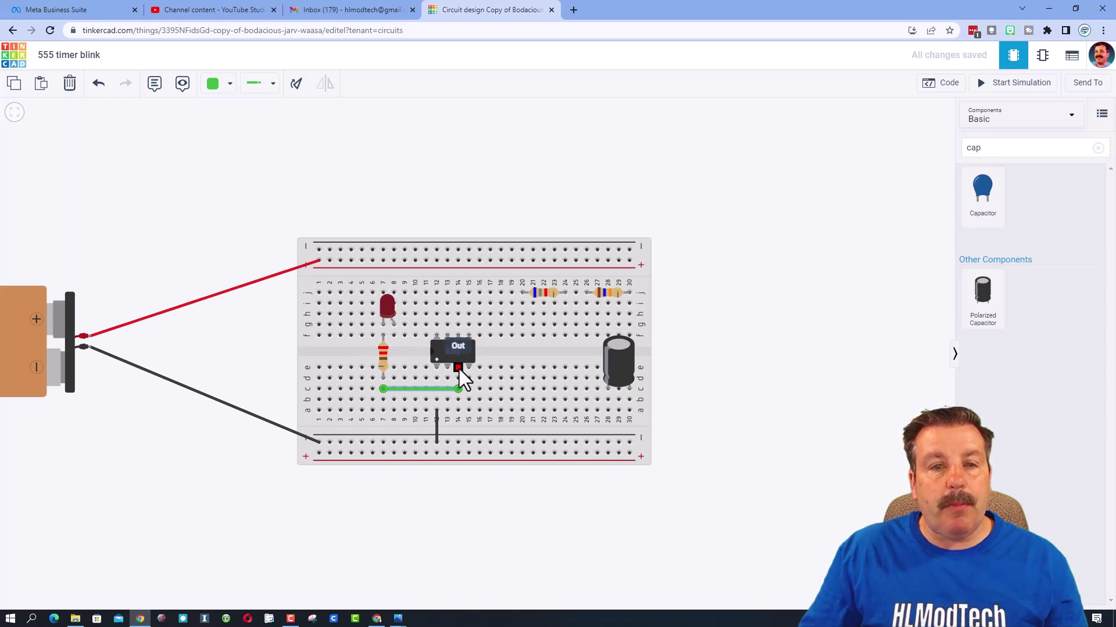
Recolour the jumper black and wire the capacitor's lower lead to the 555's column
left_click(213, 86)
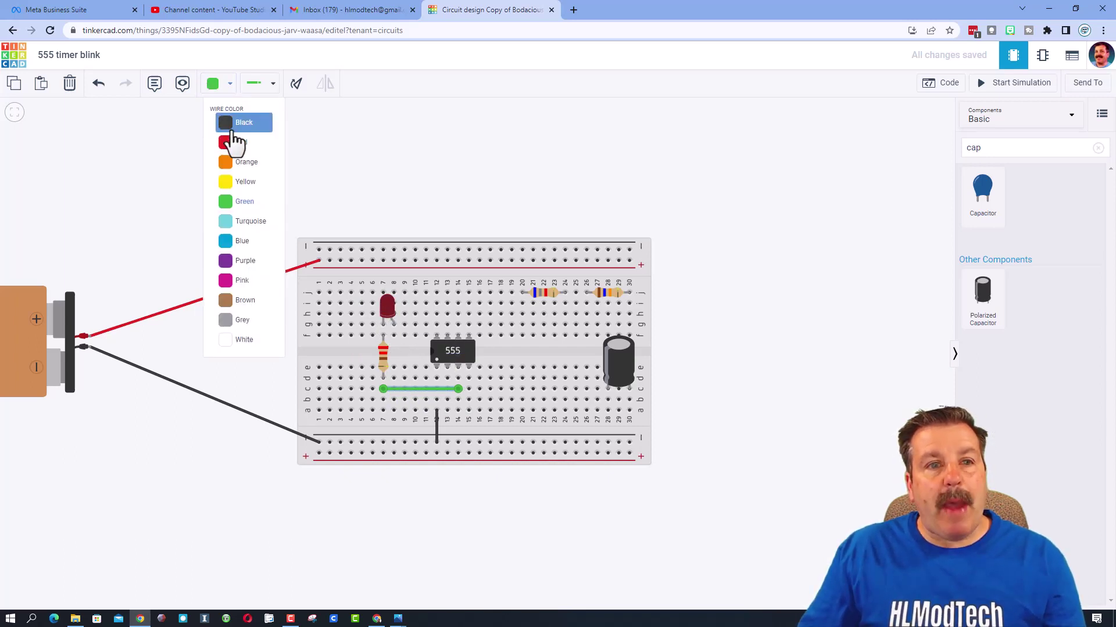
left_click(231, 120)
left_click(608, 399)
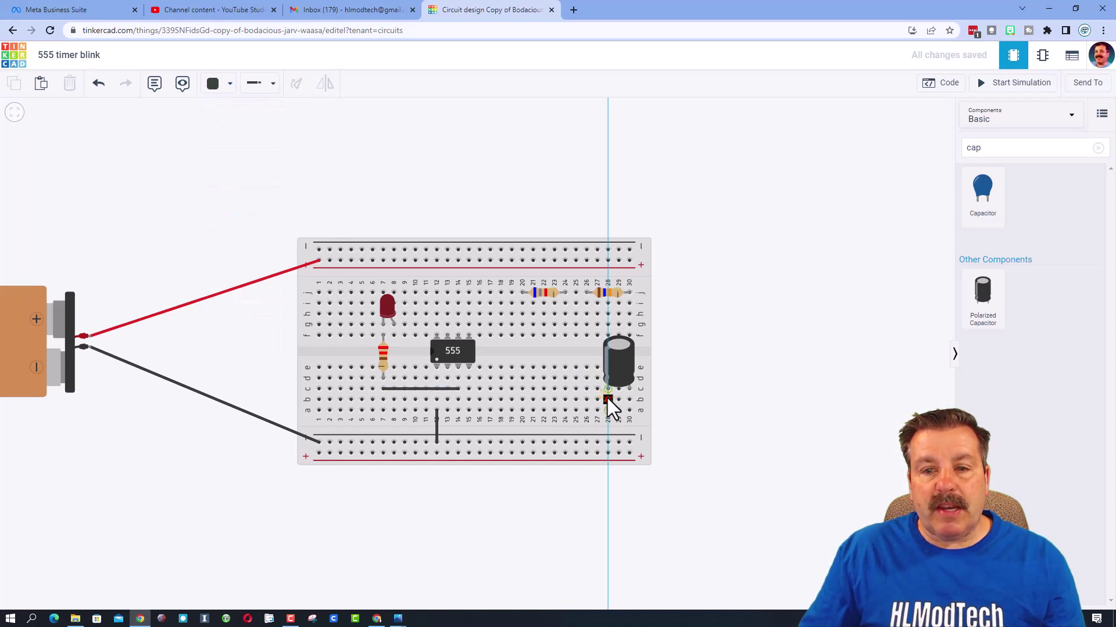
left_click(437, 400)
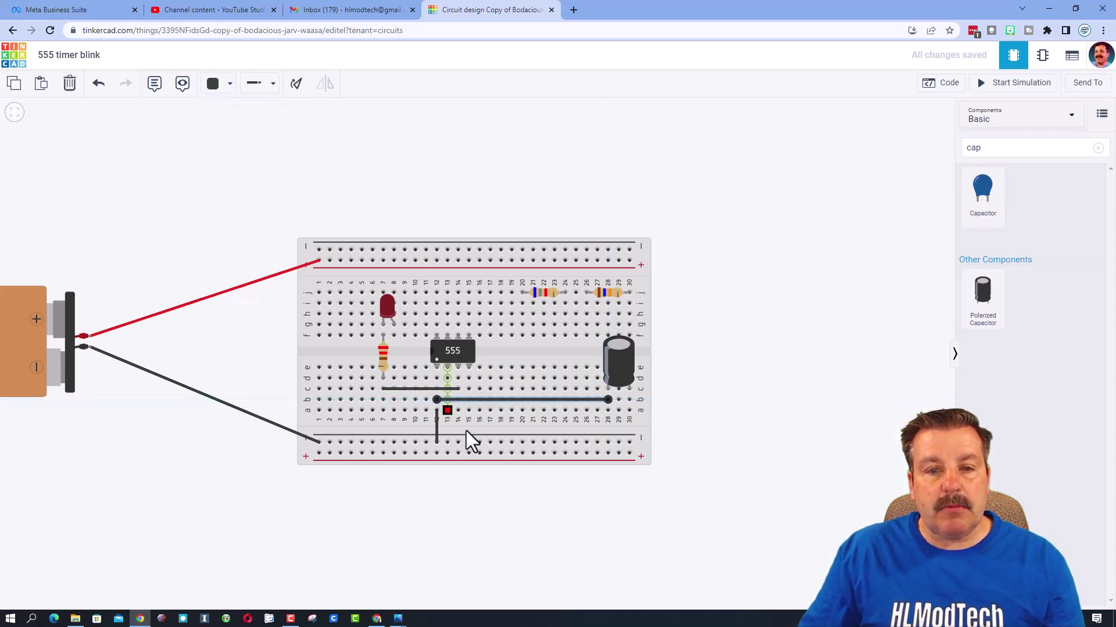
Run an orange wire from a30 to a13, then choose yellow as the wire colour
left_click(629, 415)
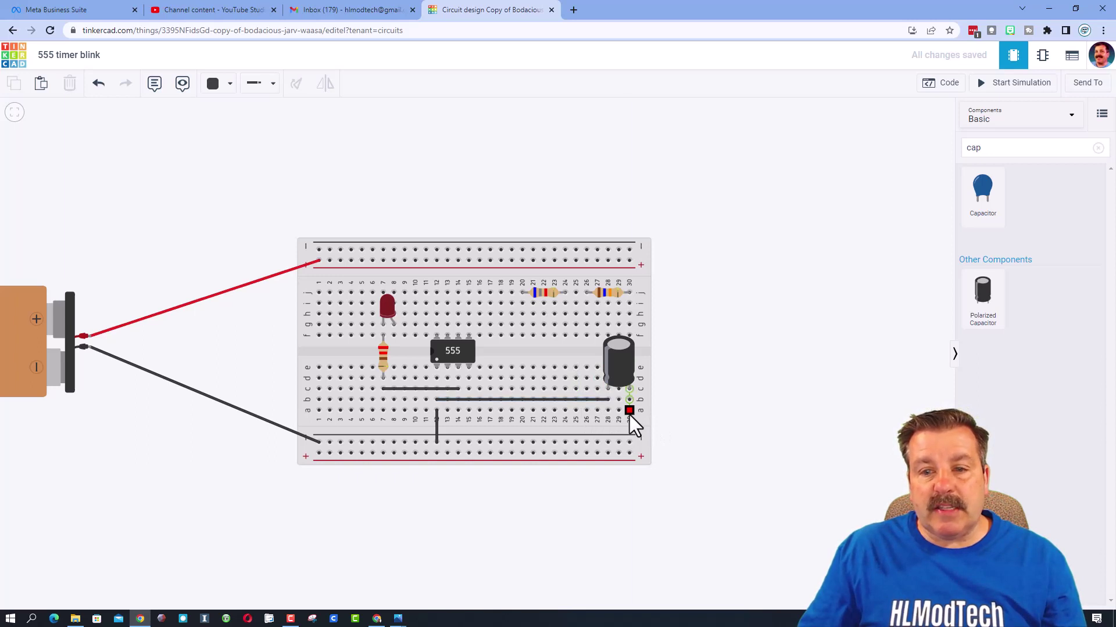
left_click(447, 412)
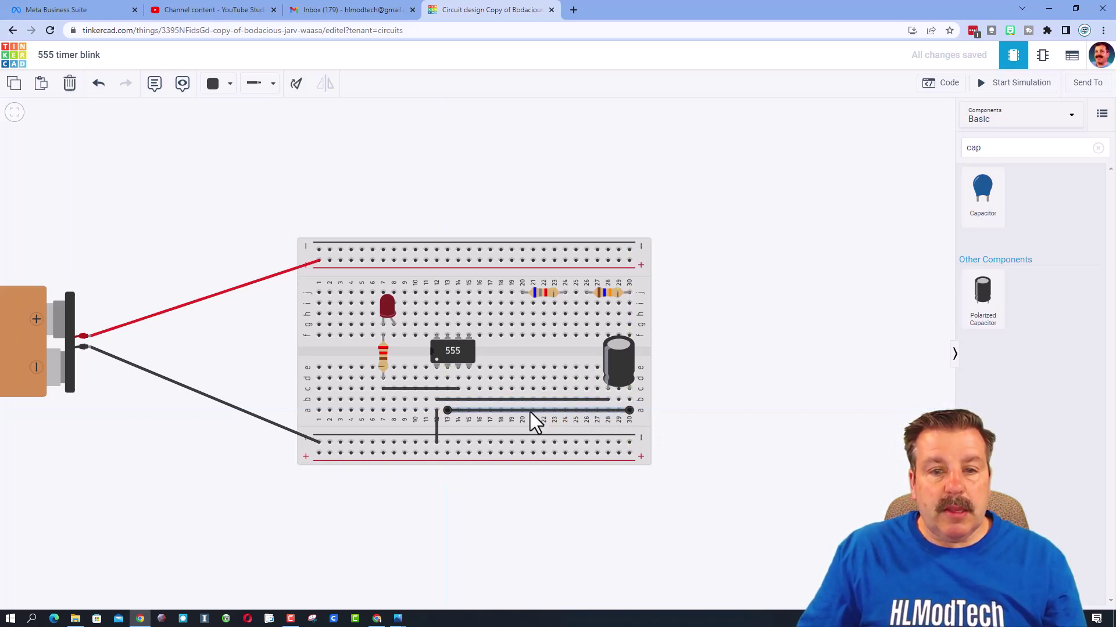
left_click(212, 85)
left_click(229, 164)
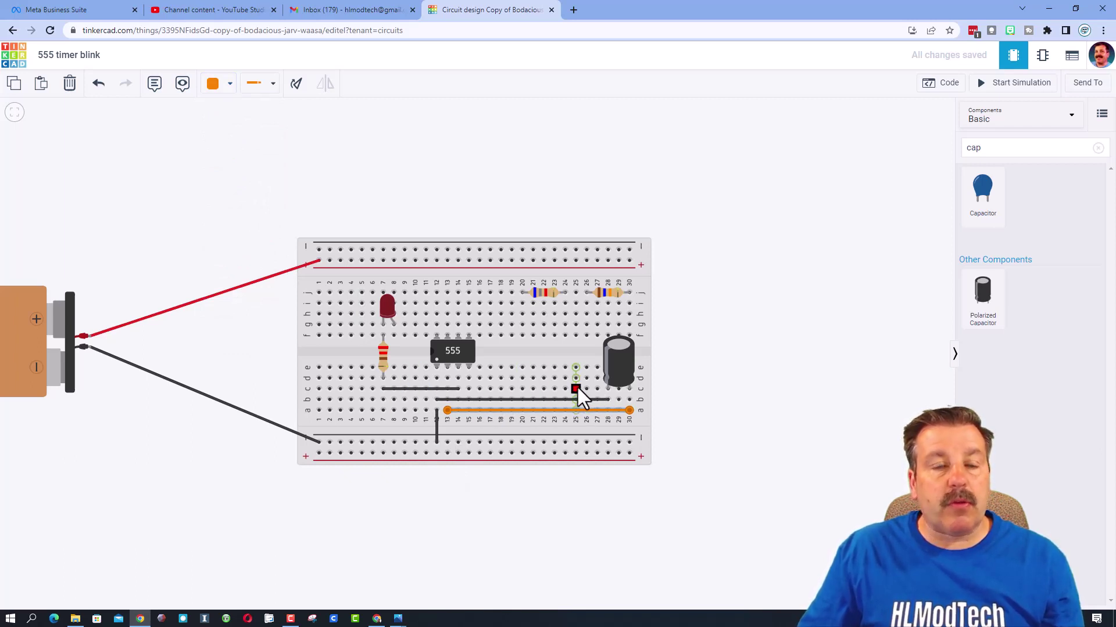
left_click(500, 182)
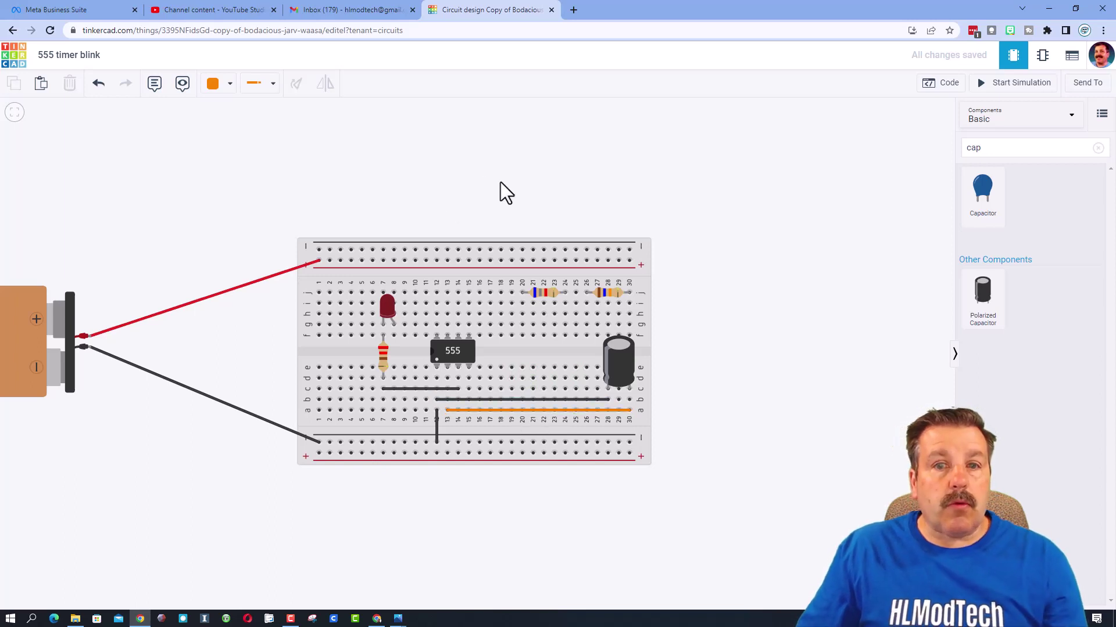
left_click(215, 85)
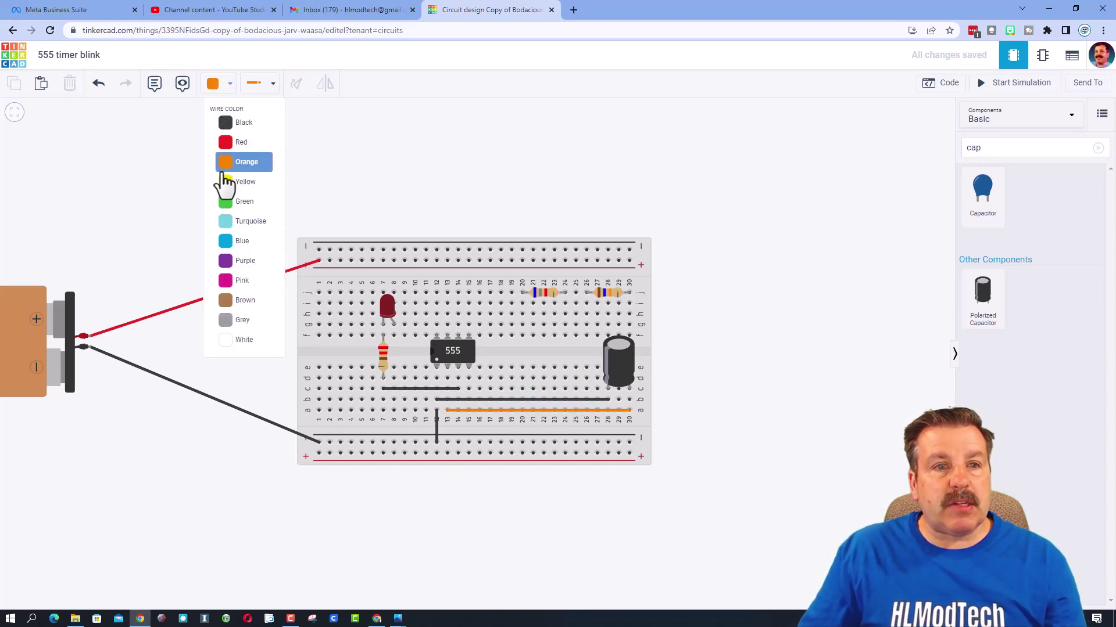
left_click(224, 182)
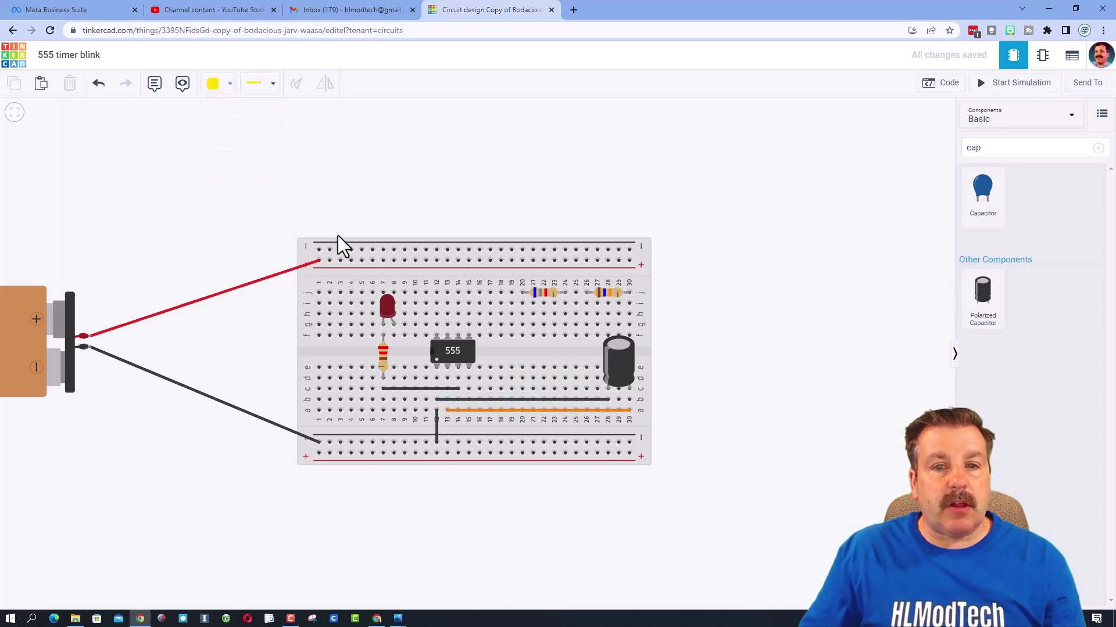
Run a yellow wire from row e column 15 to the 555's top pin, bent around the chip's left side
left_click(469, 377)
left_click(471, 274)
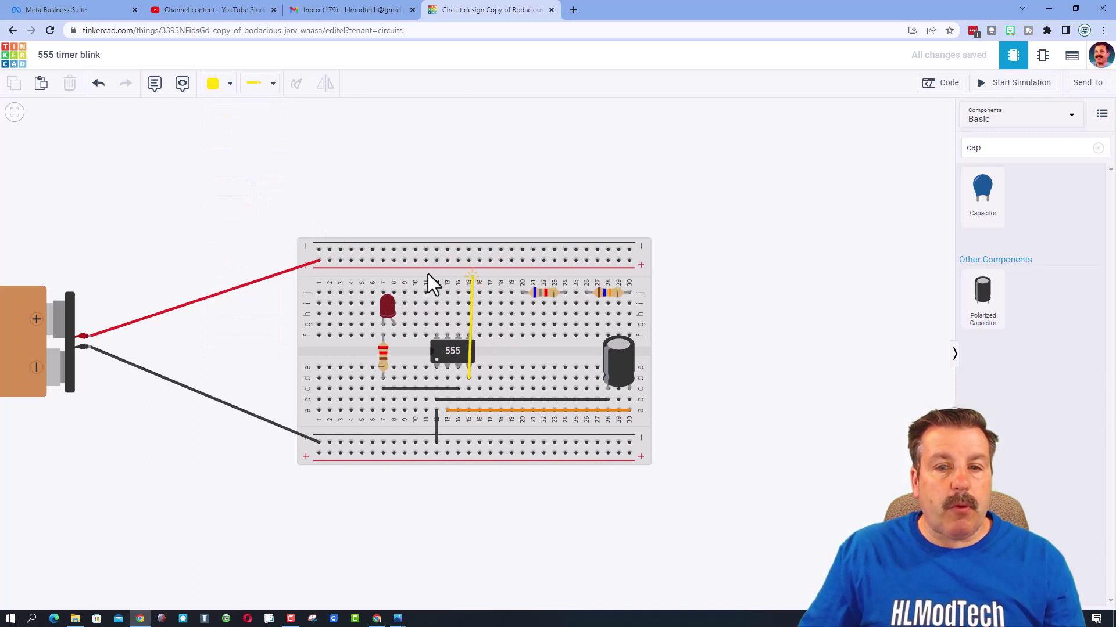
left_click_drag(471, 274, 438, 356)
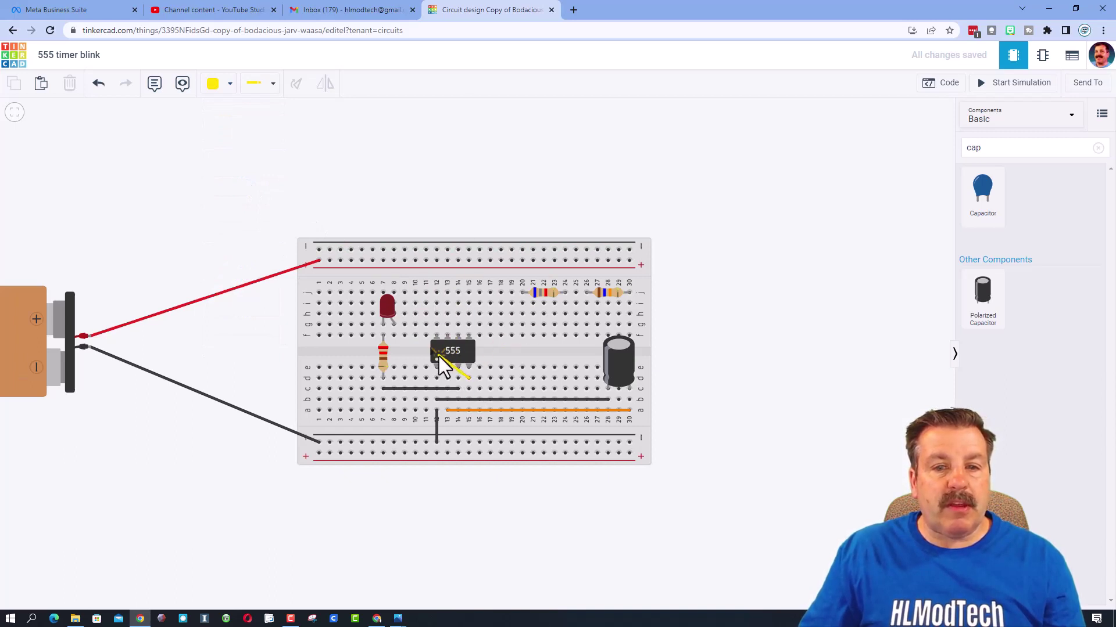
left_click(409, 359)
left_click(436, 325)
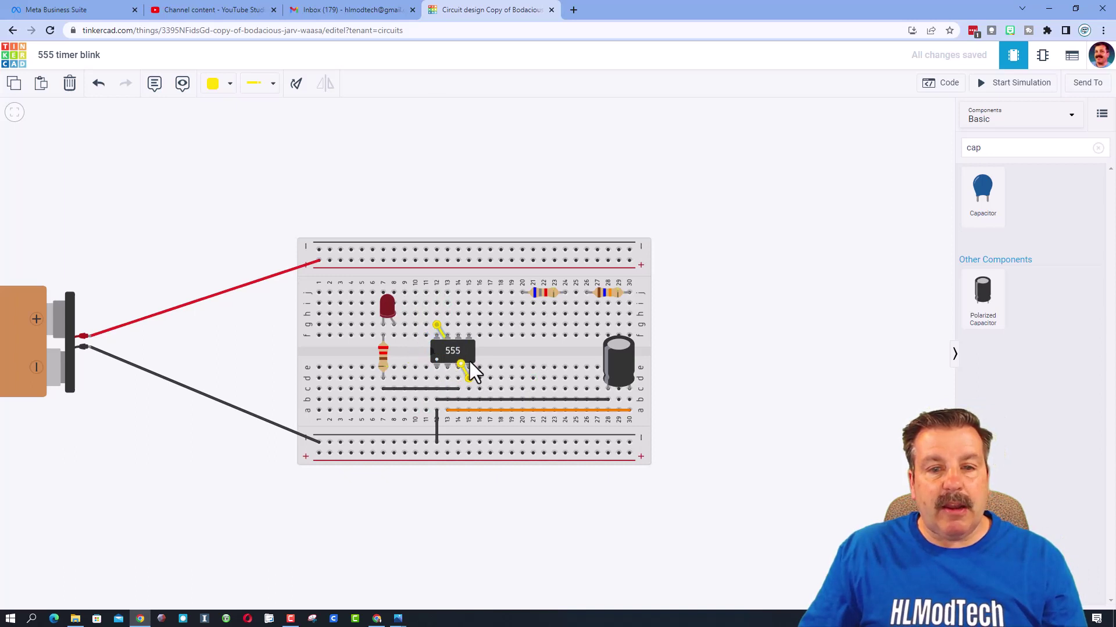
left_click_drag(469, 363, 505, 345)
left_click_drag(425, 335, 412, 357)
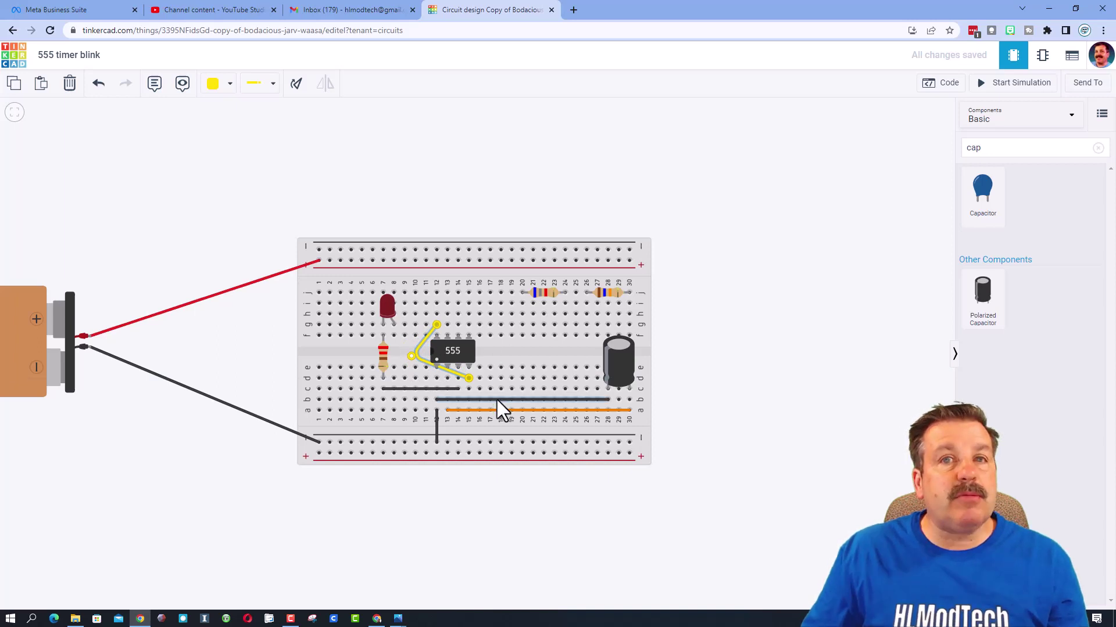
Draw a turquoise wire from below the 555, bent around its right side, to hole g14
left_click(416, 164)
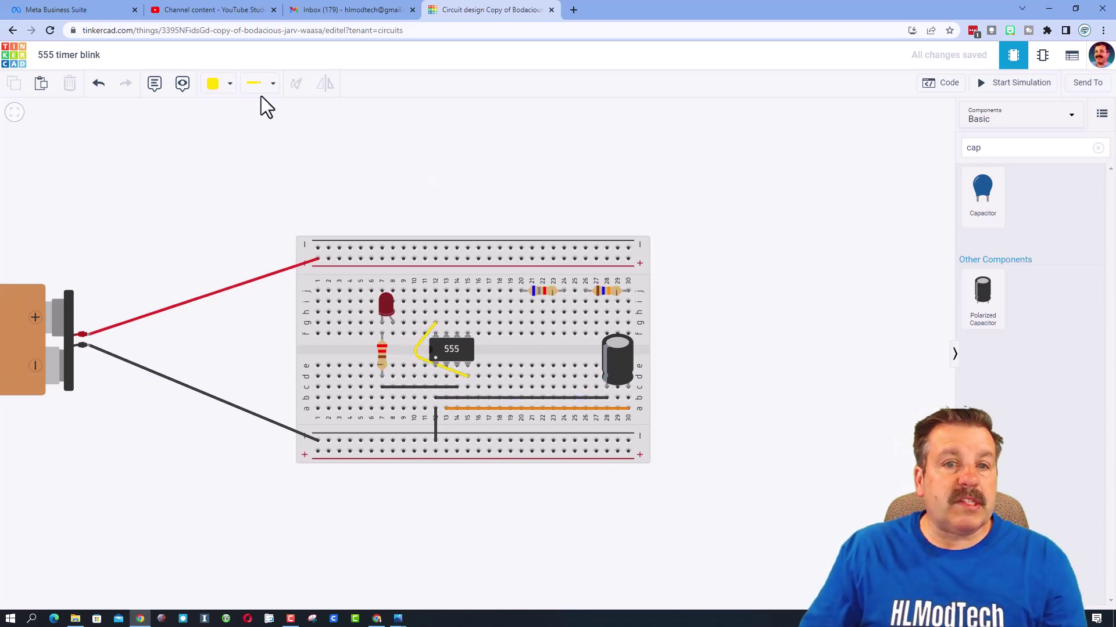
left_click(217, 86)
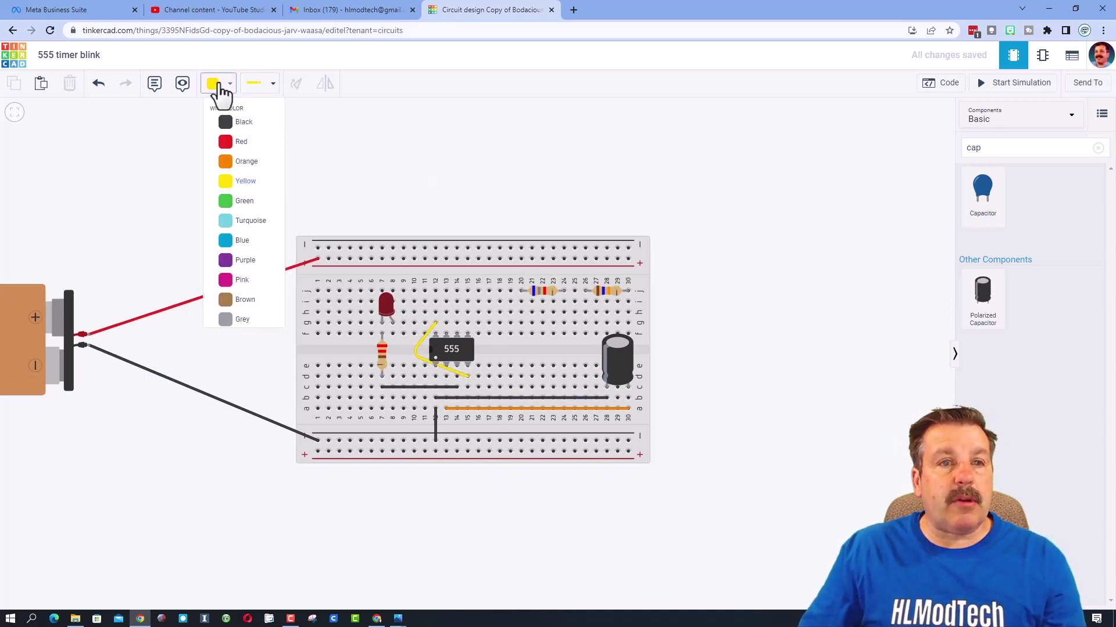
left_click(231, 221)
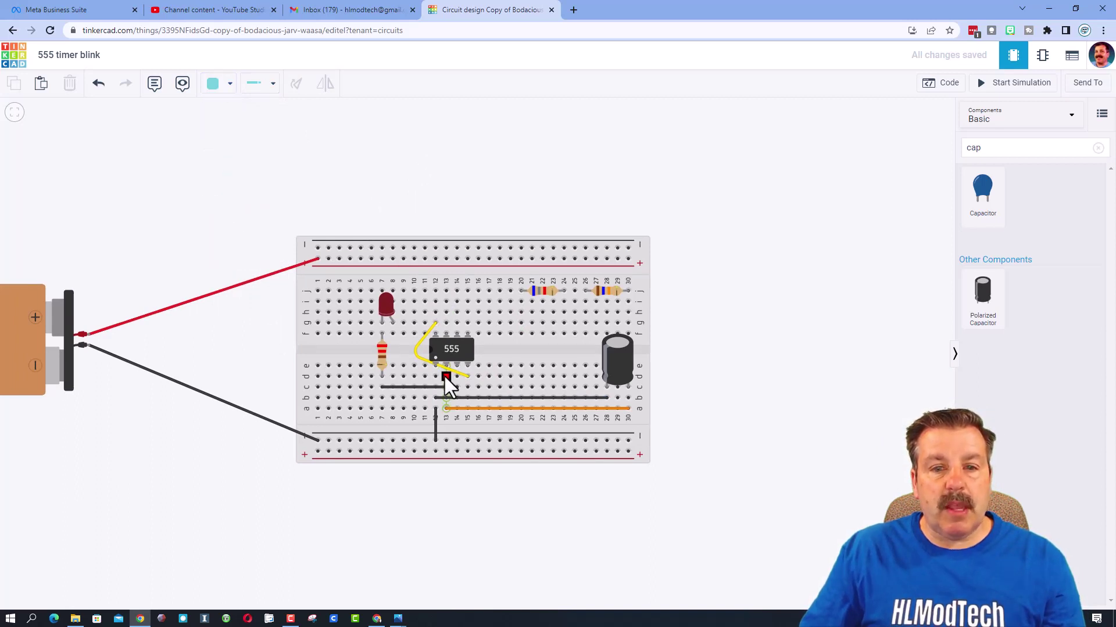
left_click(445, 376)
left_click(486, 357)
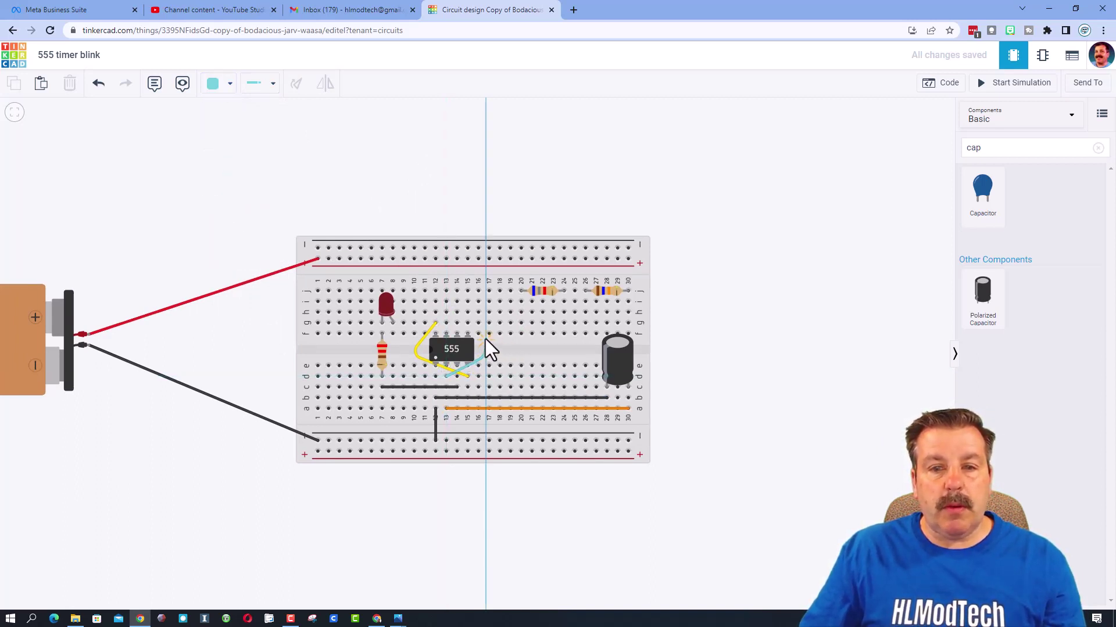
left_click(455, 323)
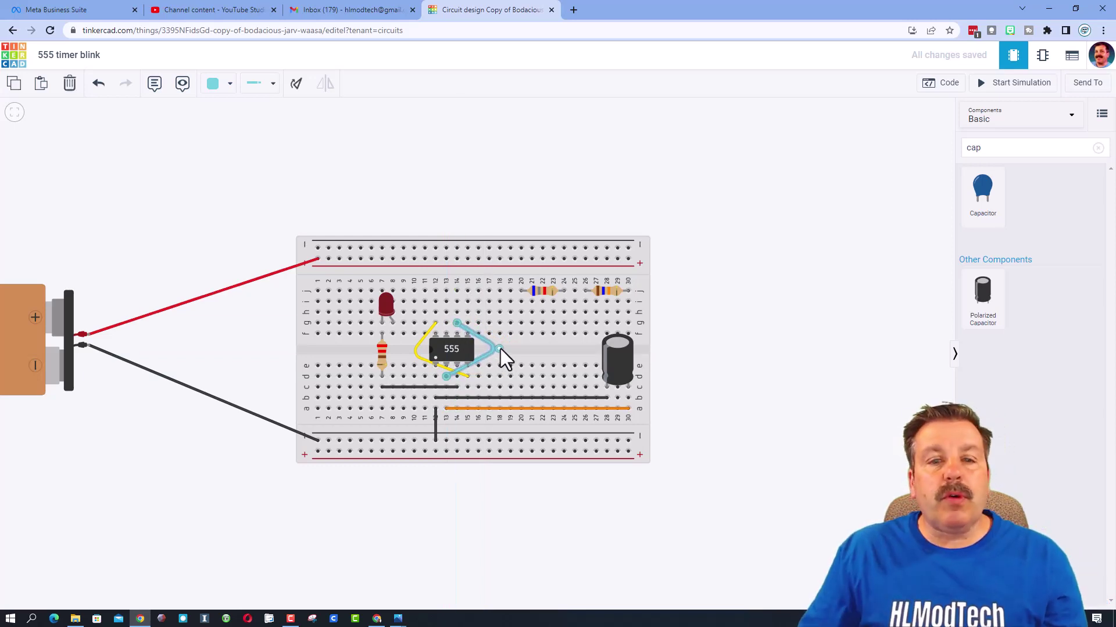
Switch wire colour to blue and run a straight blue wire from column 20 to column 12
left_click(414, 354)
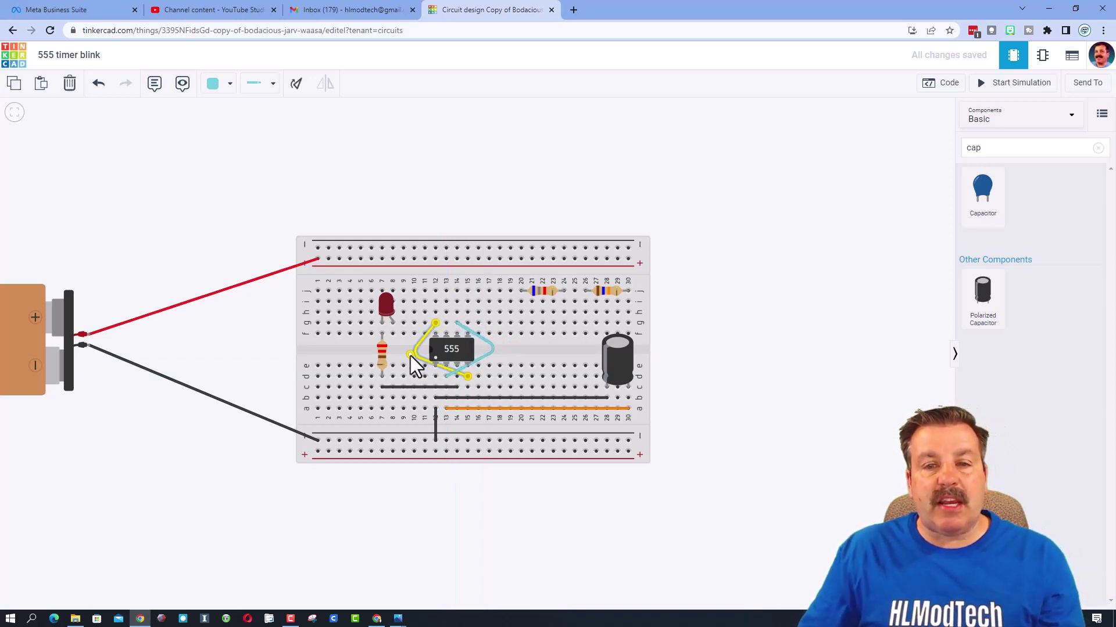
left_click(535, 287)
left_click(537, 287)
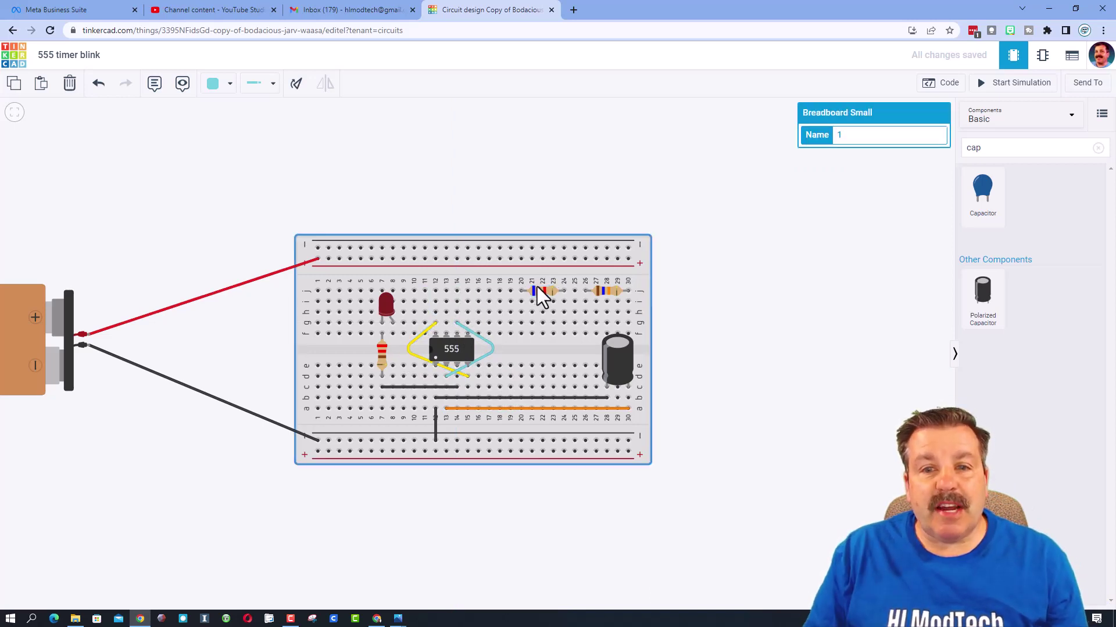
left_click(431, 172)
left_click(219, 88)
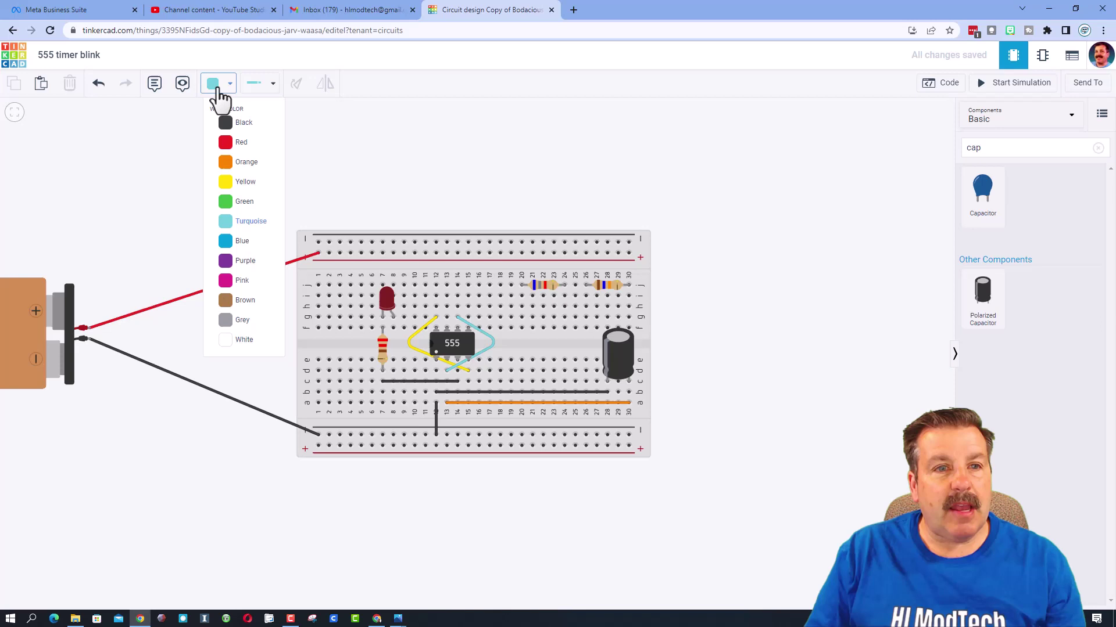
left_click(226, 244)
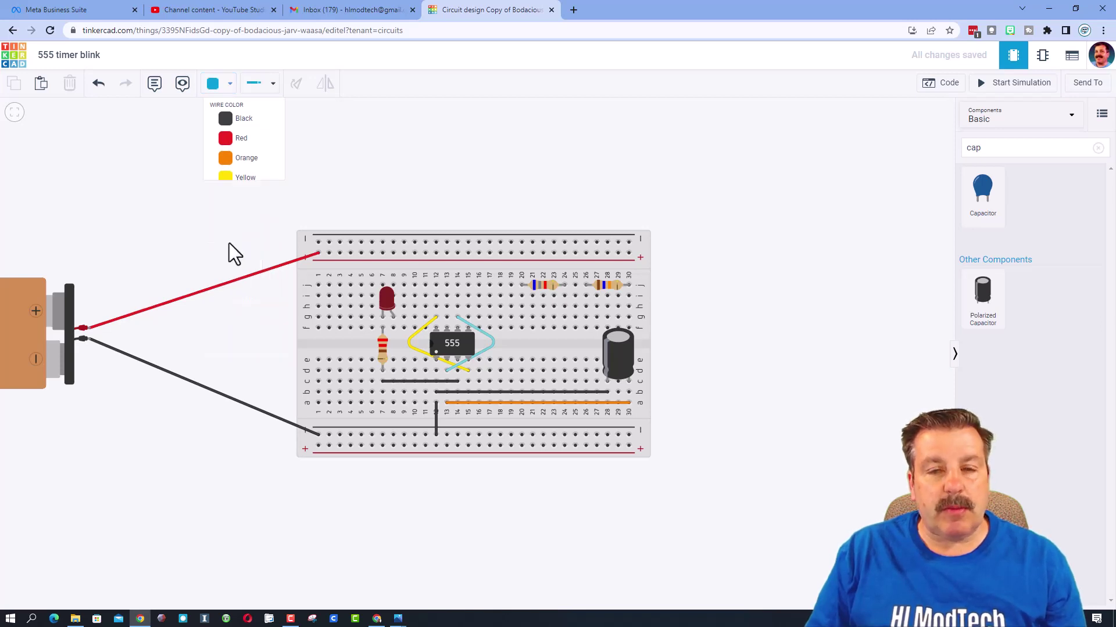
left_click(522, 298)
left_click(435, 297)
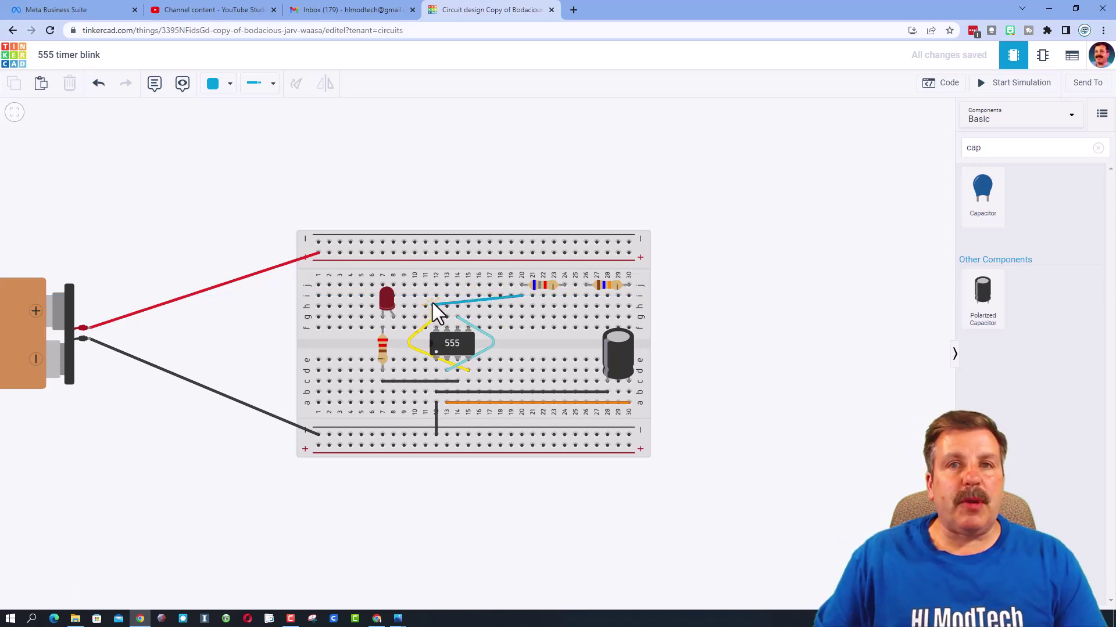
Add a second blue wire from column 24, arched over the first, ending at column 12
left_click(564, 295)
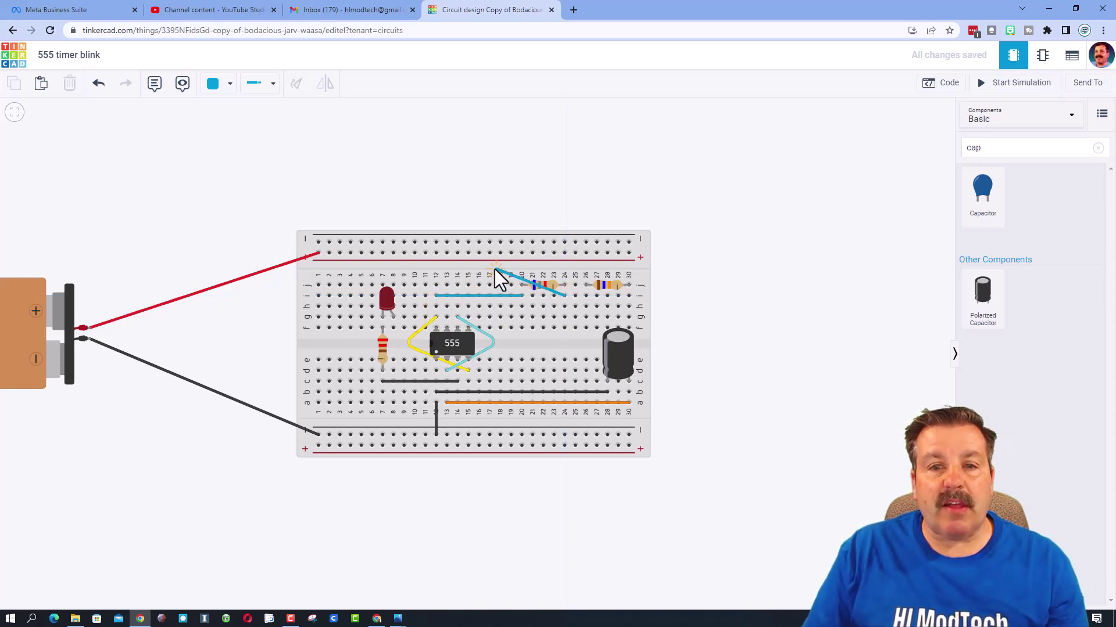
left_click(487, 264)
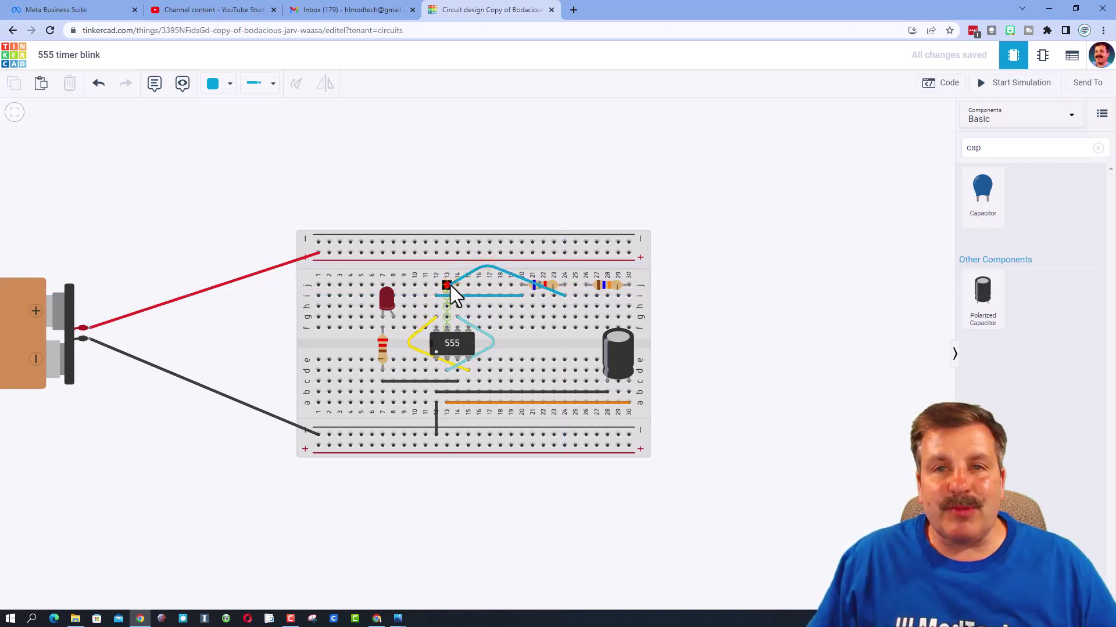
left_click(447, 285)
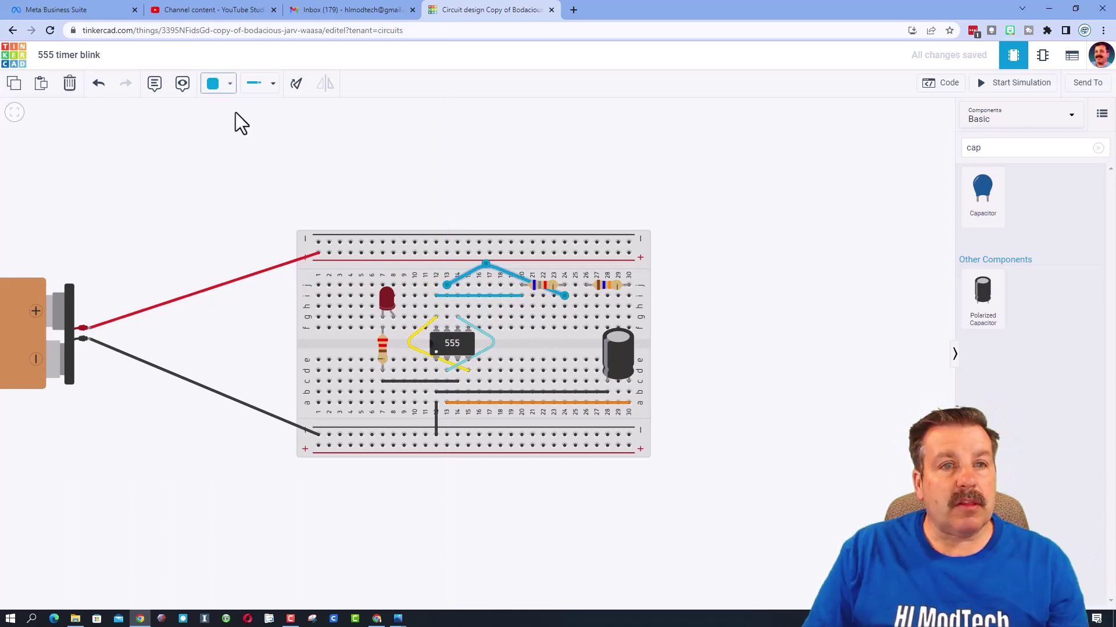
left_click(409, 169)
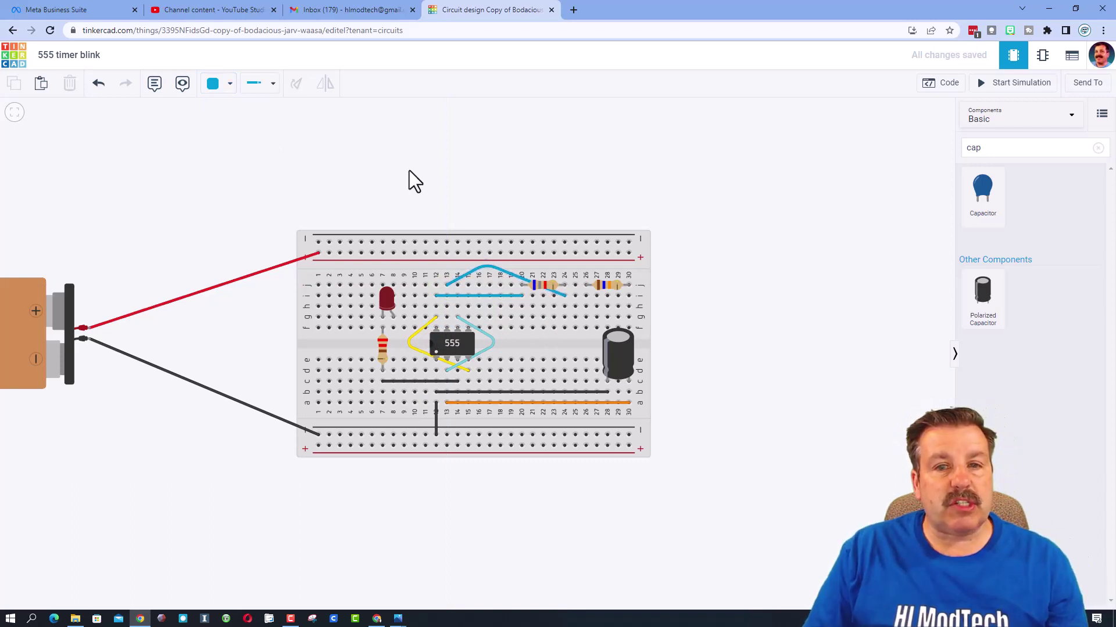
Draw two bent purple wires from resistor columns 26 and 30 to the 555's Threshold and adjacent pin
left_click(219, 93)
left_click(227, 261)
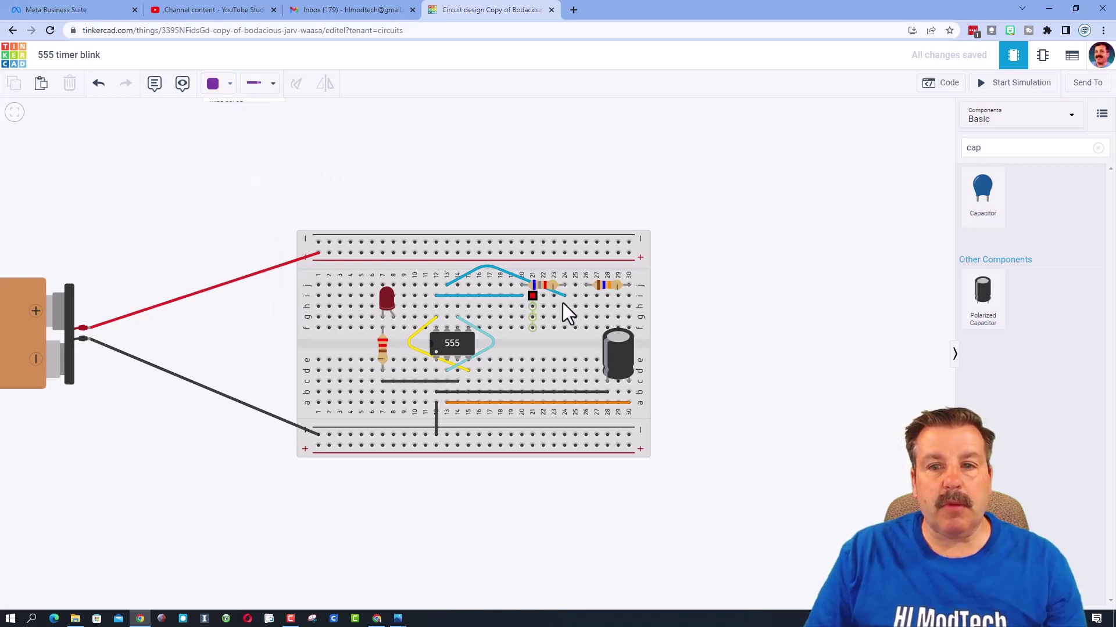
left_click(587, 296)
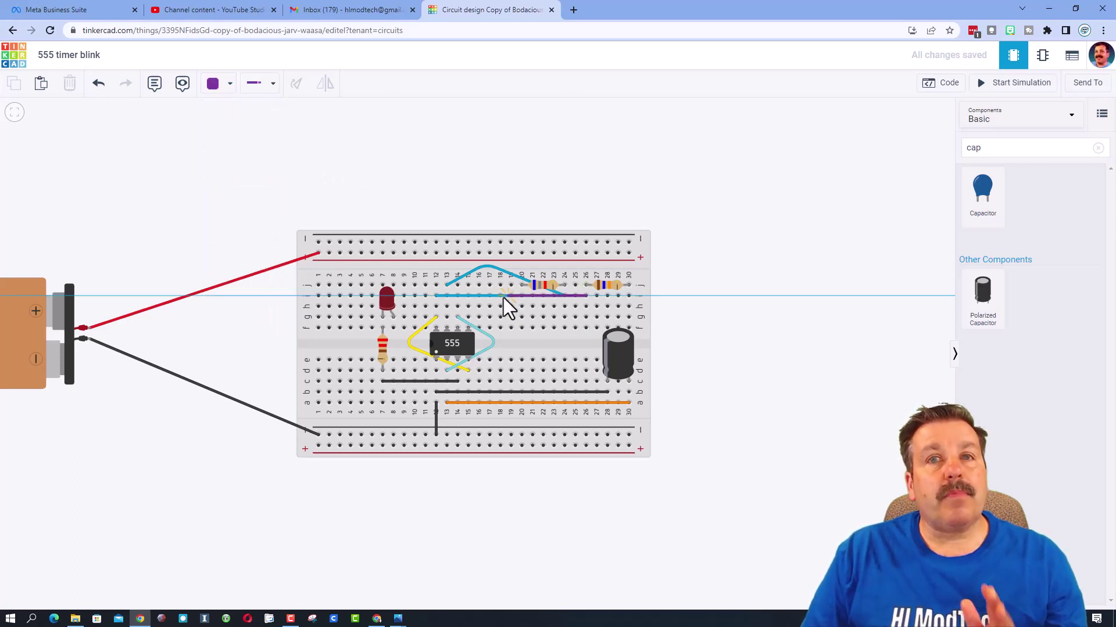
left_click(547, 278)
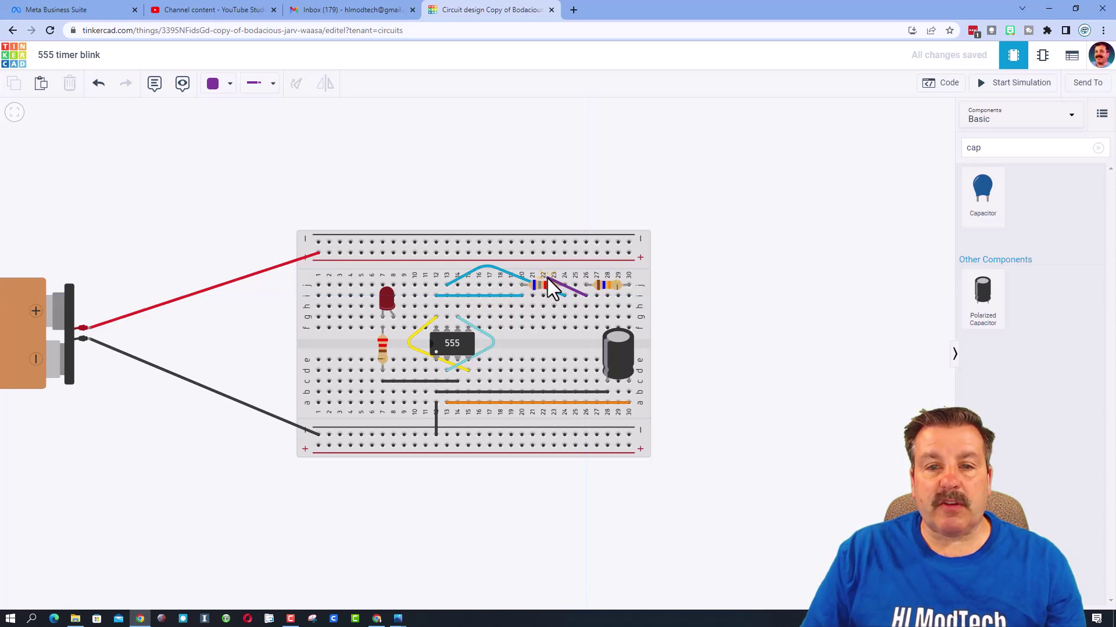
left_click(503, 263)
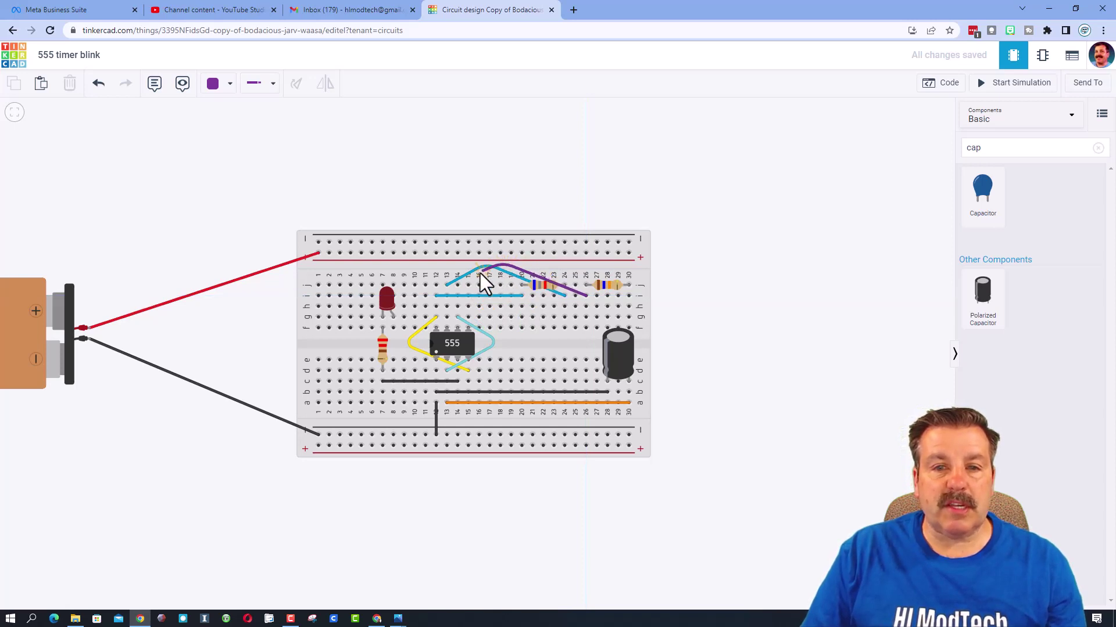
left_click(447, 307)
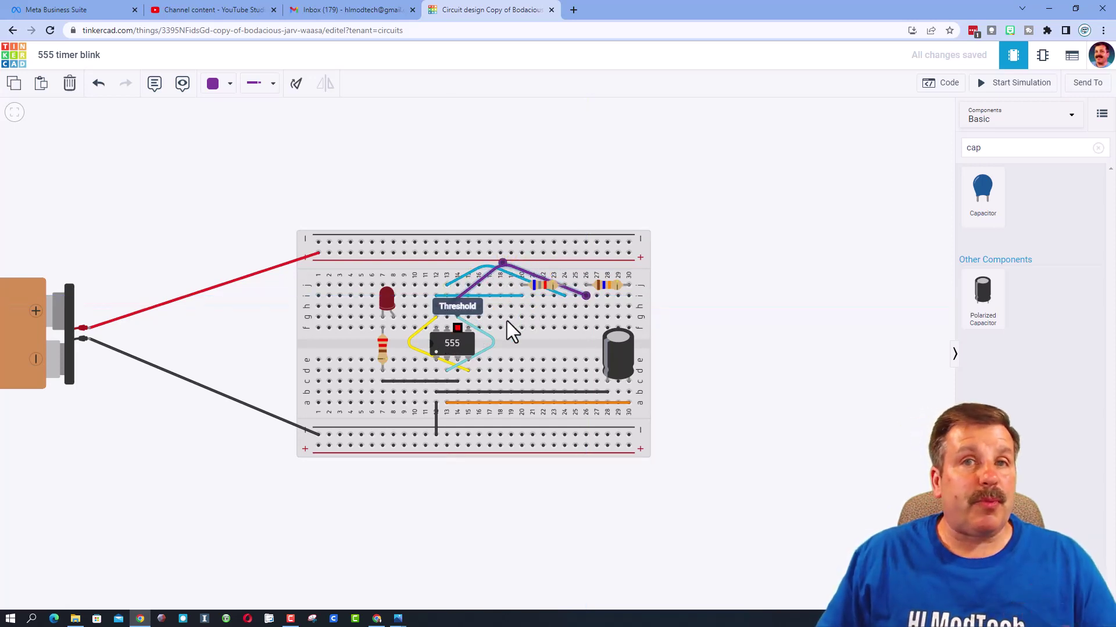
left_click(627, 296)
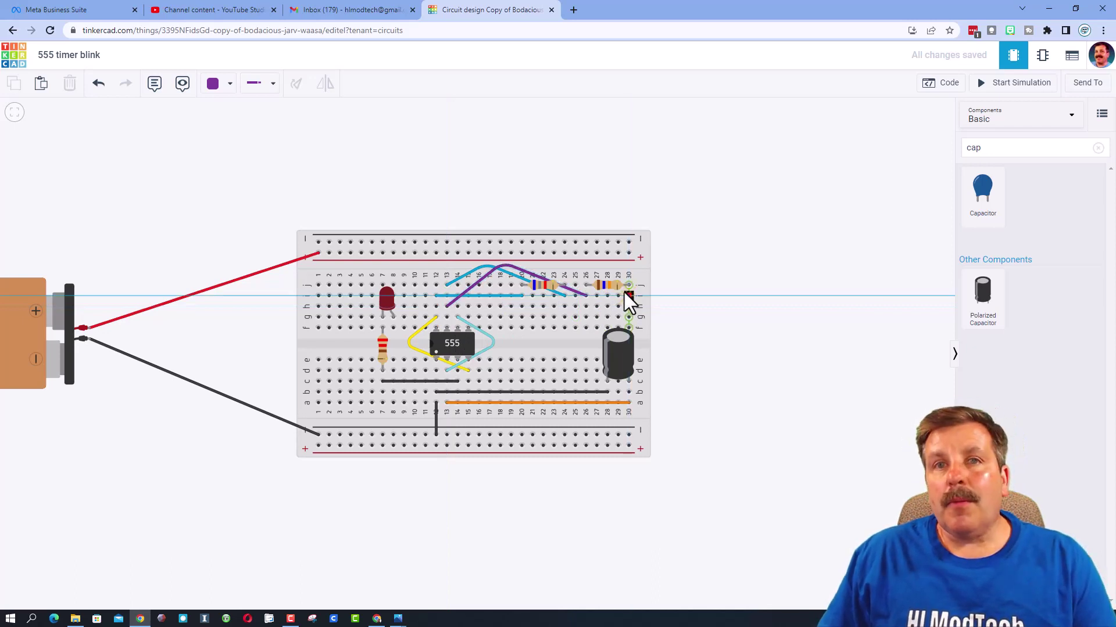
left_click(555, 263)
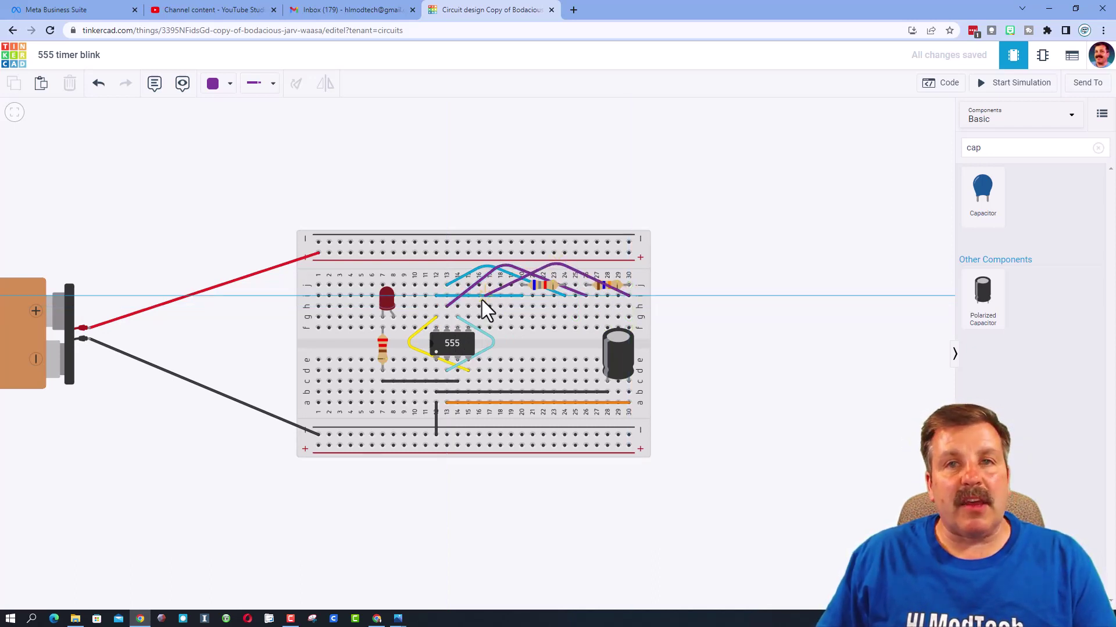
left_click(457, 307)
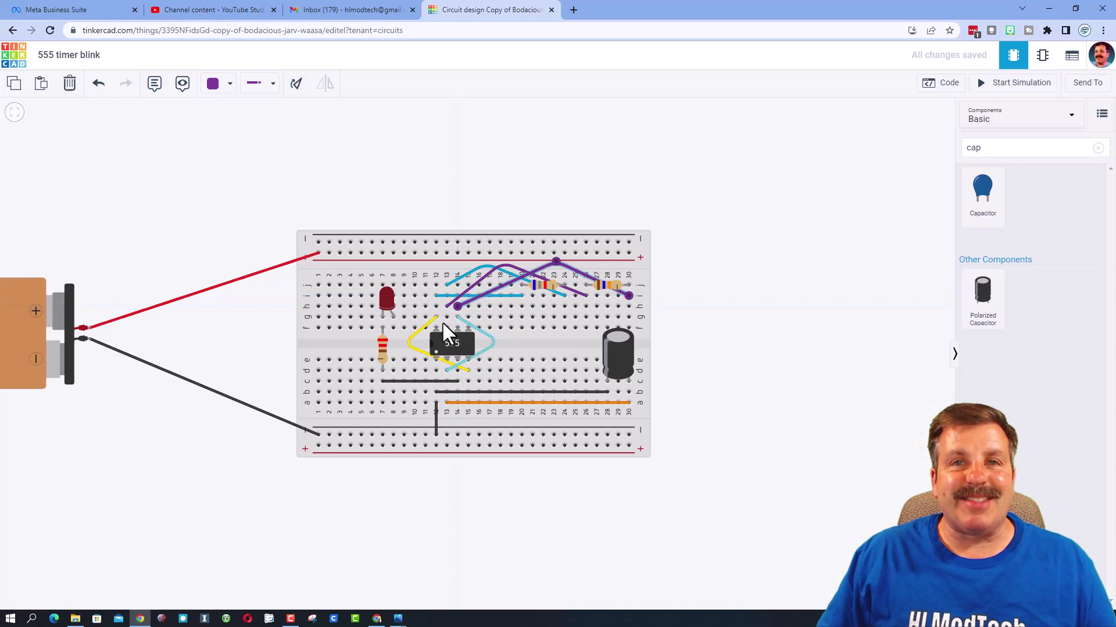
Switch to red wires and join the LED leg and column 12 to the top + rail
left_click(504, 376)
left_click(216, 88)
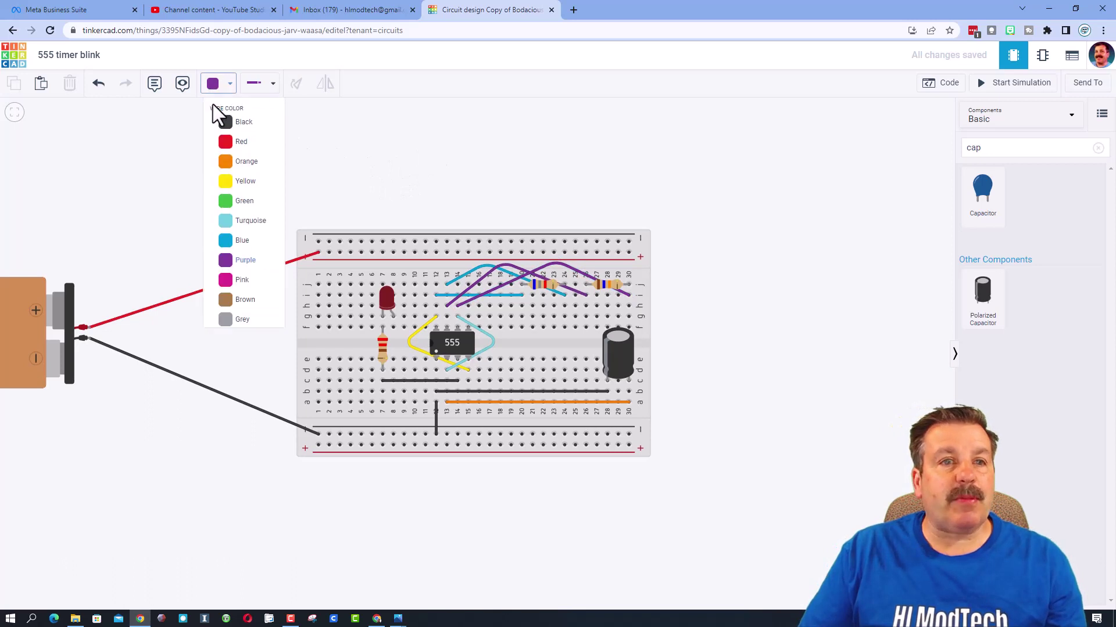
left_click(229, 142)
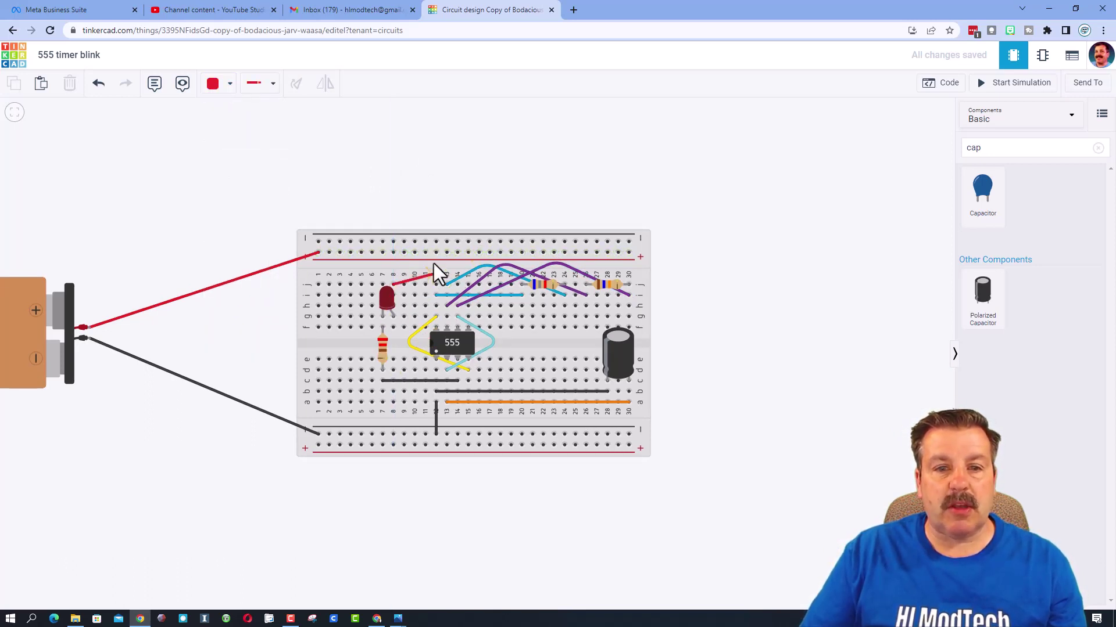
left_click(392, 252)
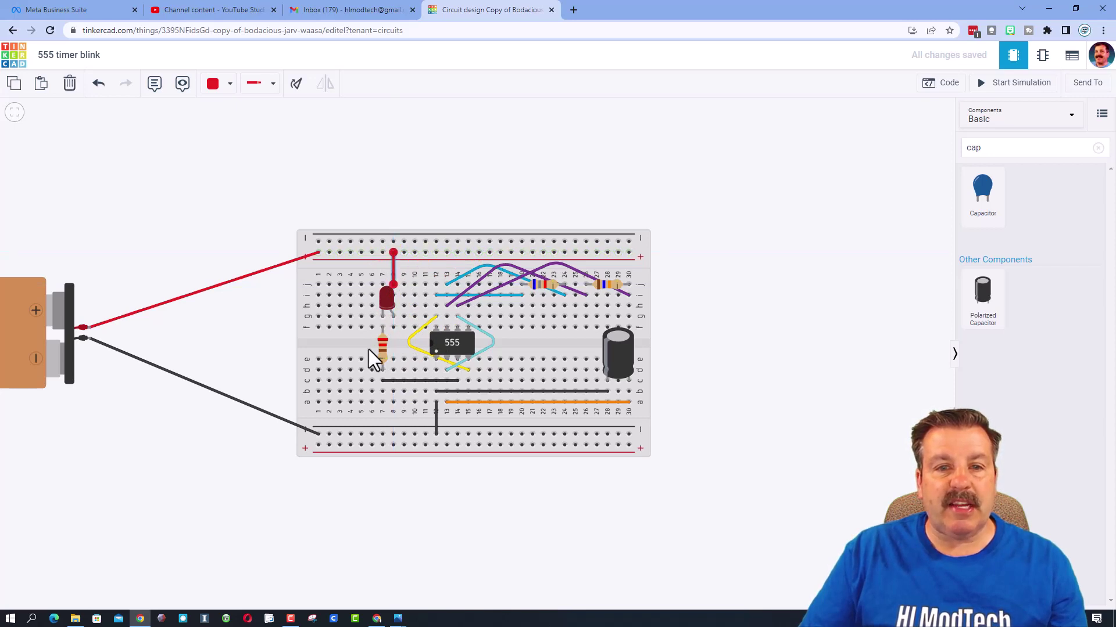
left_click(436, 284)
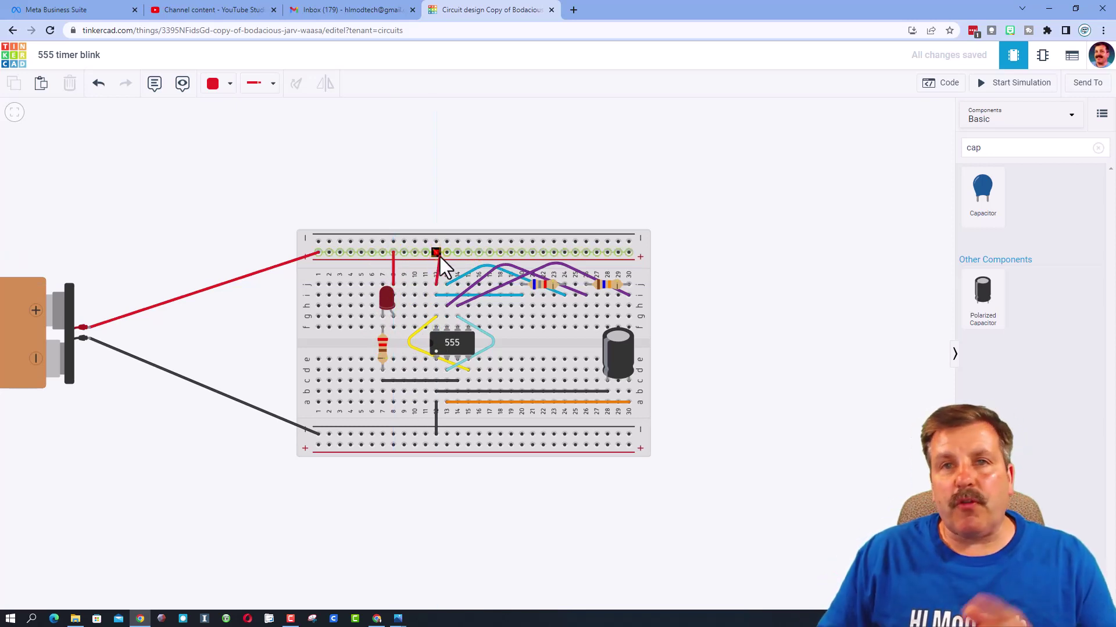
left_click(437, 254)
left_click(384, 352)
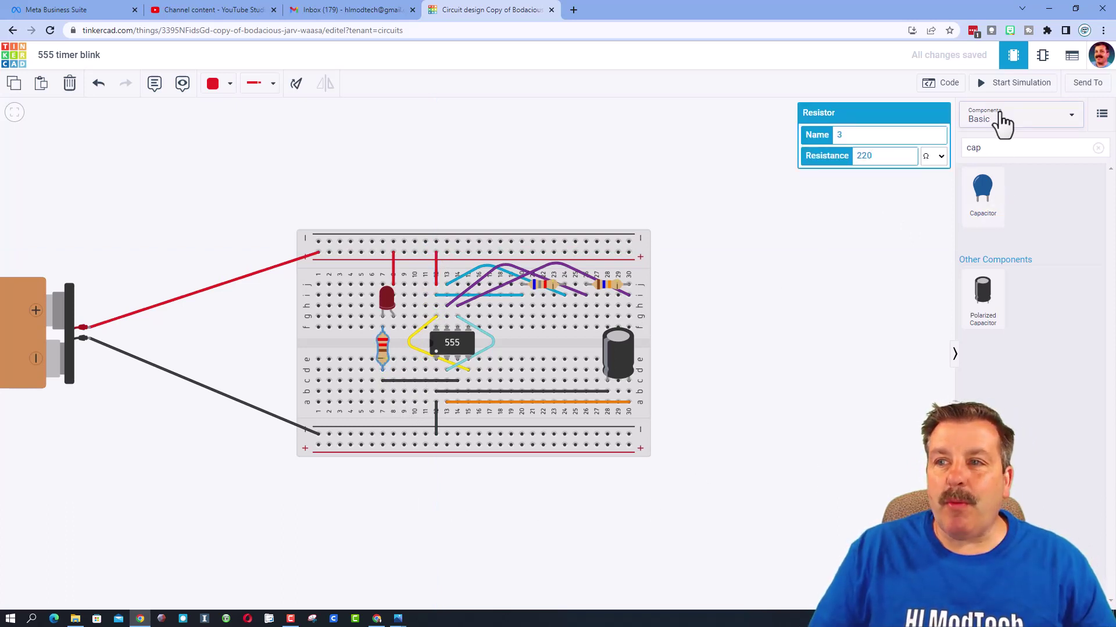
Start the simulation and change the LED resistor from 220 Ω to 400 Ω
left_click(991, 84)
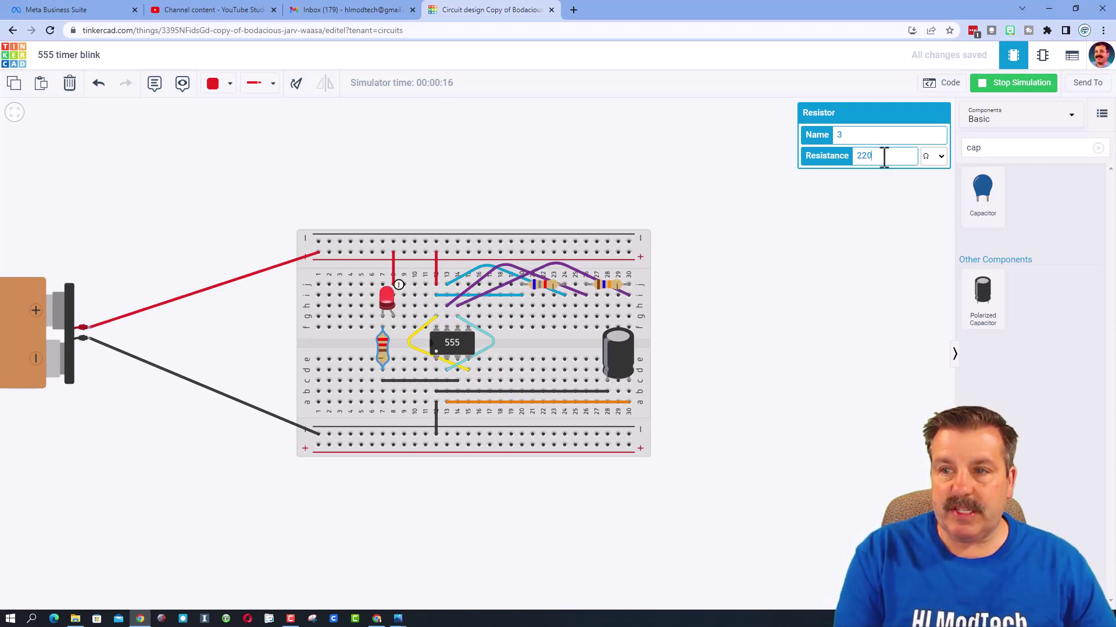
key("BackSpace")
key("BackSpace")
key("BackSpace")
type("400")
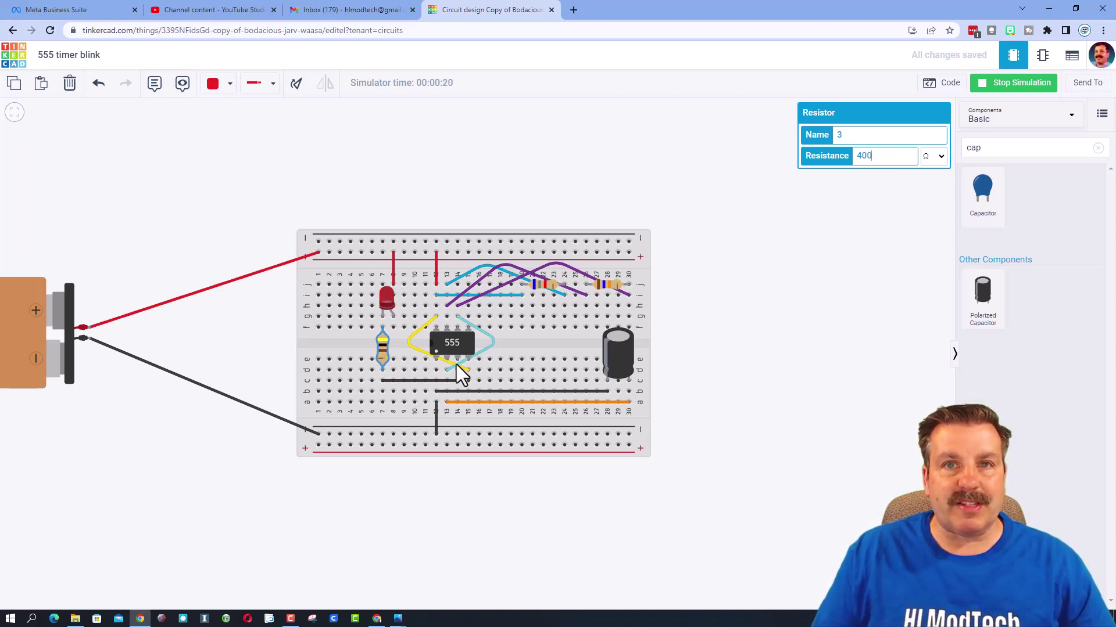
Set the right top-row resistor to 40 kΩ, then stop the simulation
left_click(602, 284)
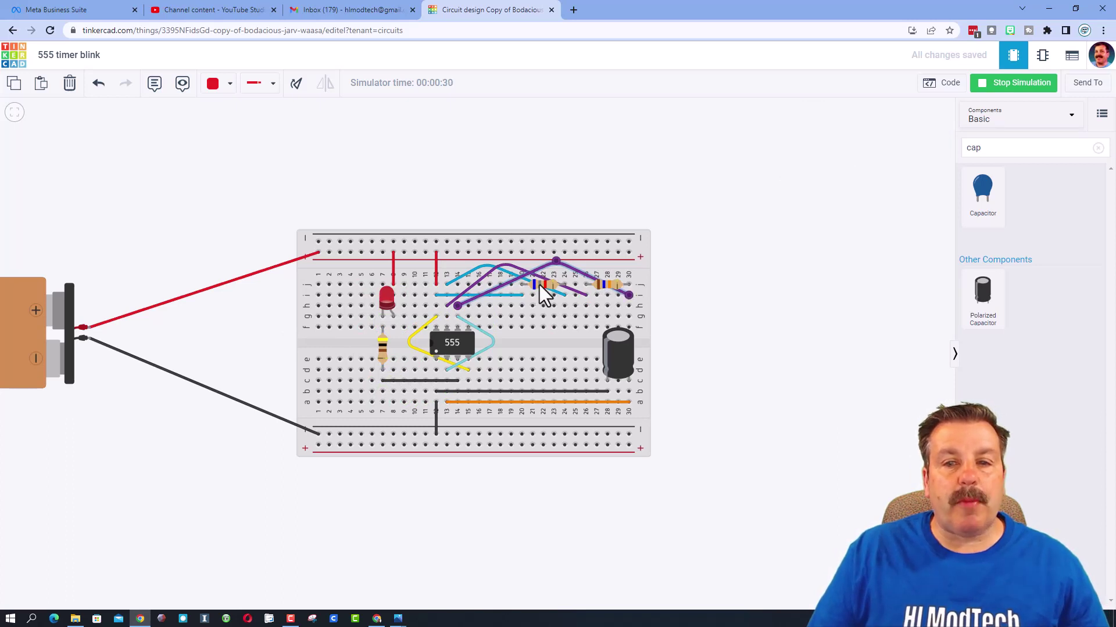
left_click(558, 284)
left_click(604, 284)
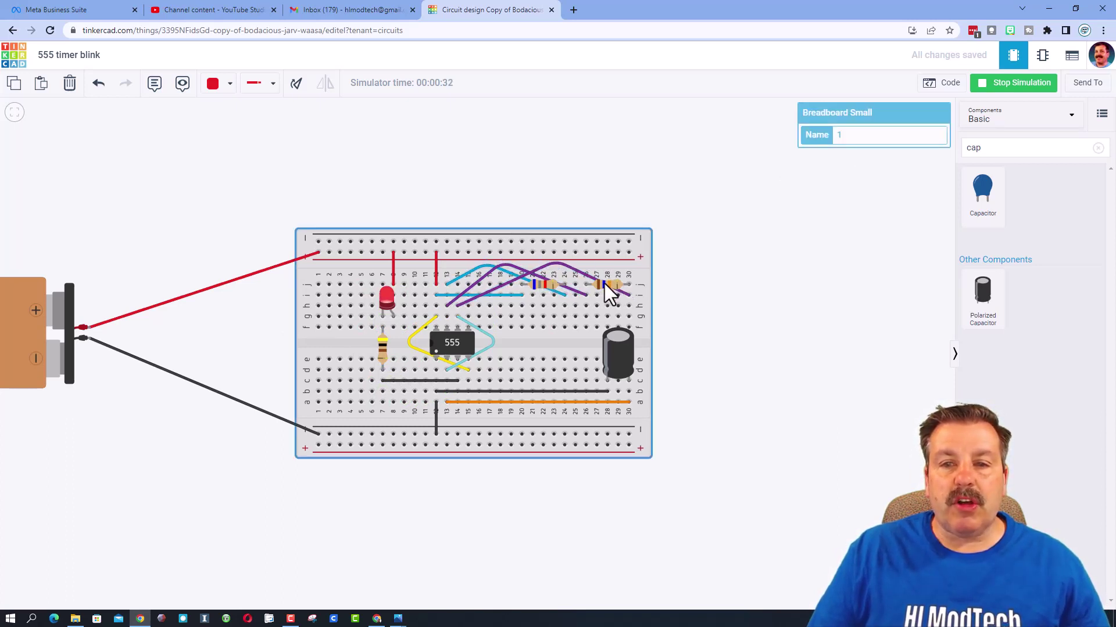
left_click(607, 285)
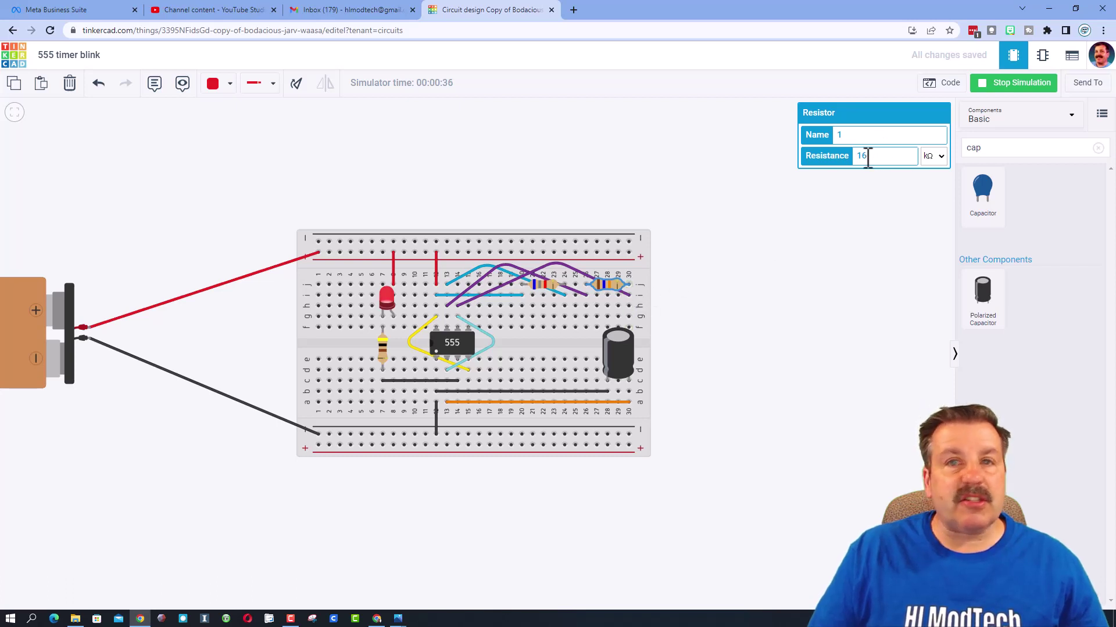
left_click_drag(878, 156, 854, 157)
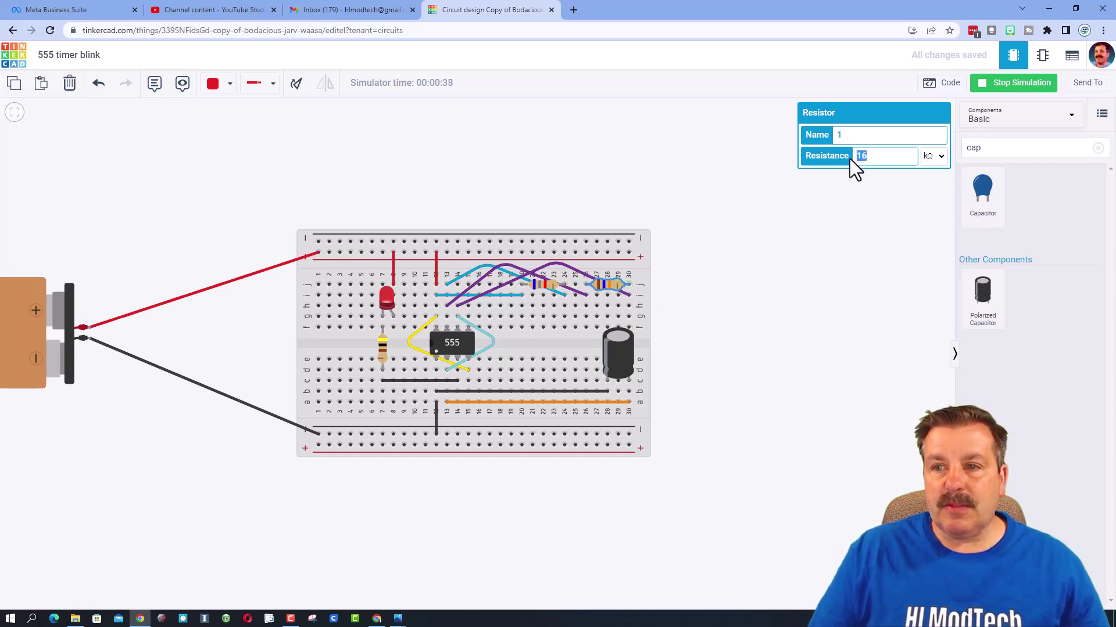
type("40")
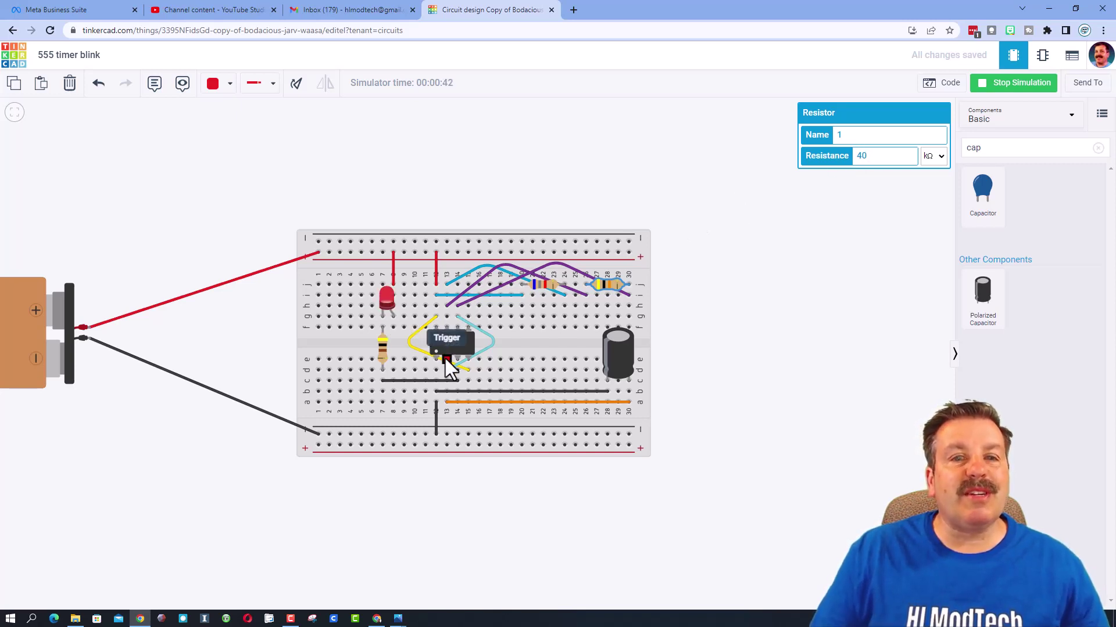
left_click(644, 342)
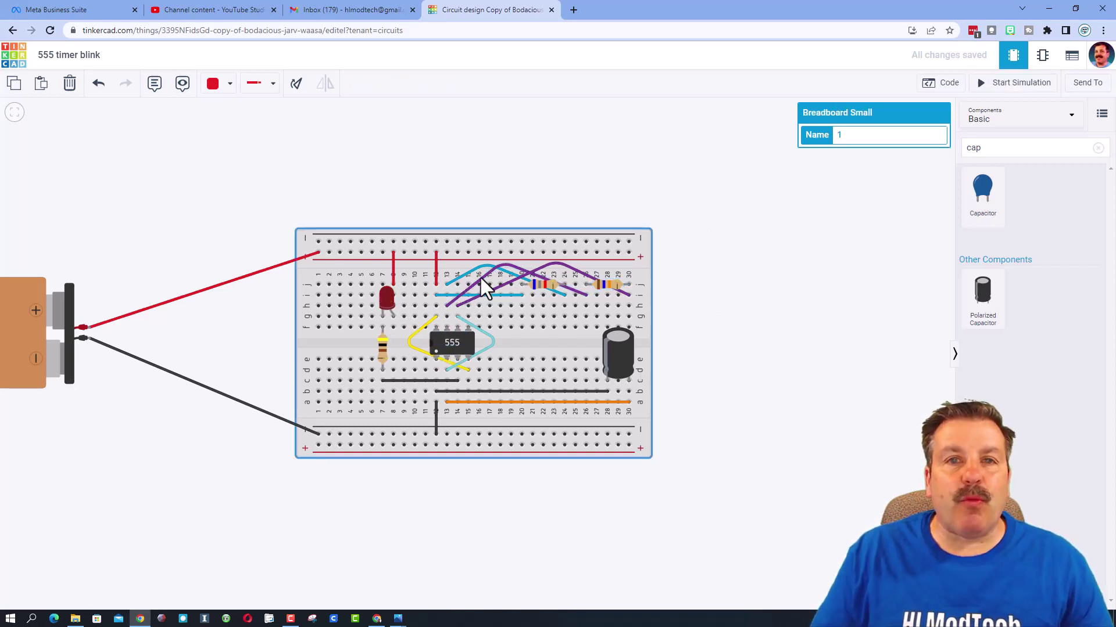
Simulate with the 100 µF capacitor, change it to 10 µF, then stop the simulation
left_click(618, 366)
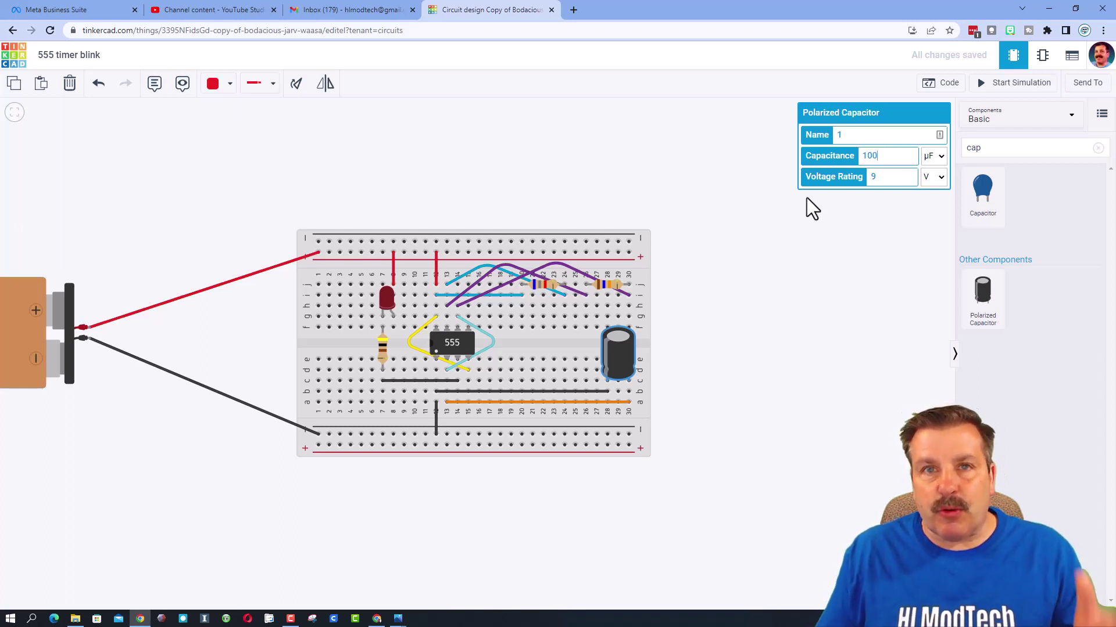
left_click(1046, 80)
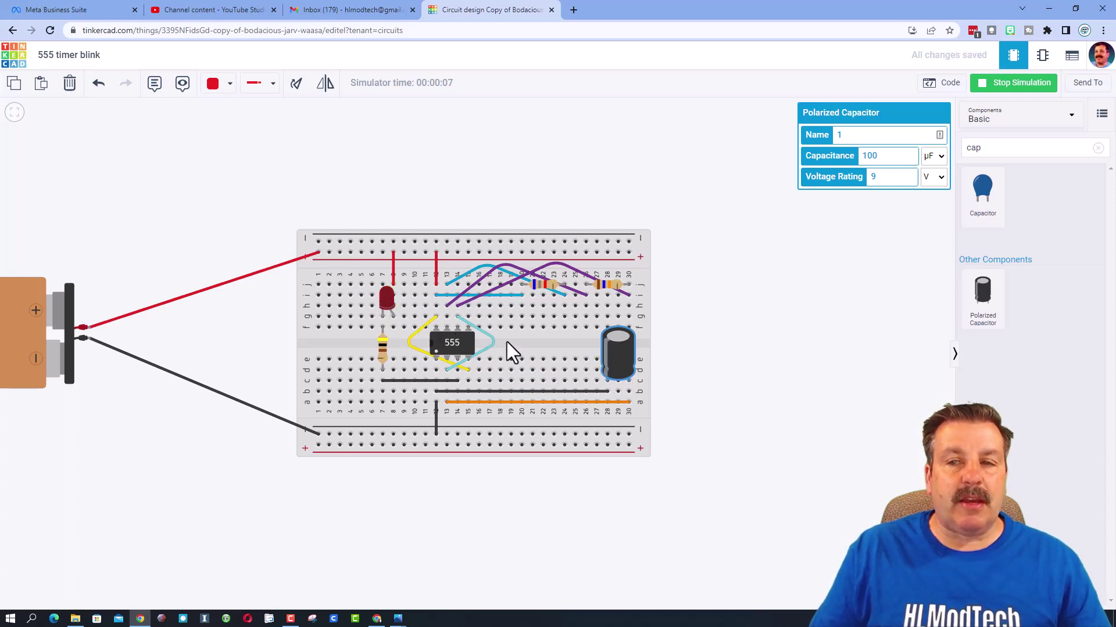
left_click(882, 153)
key("BackSpace")
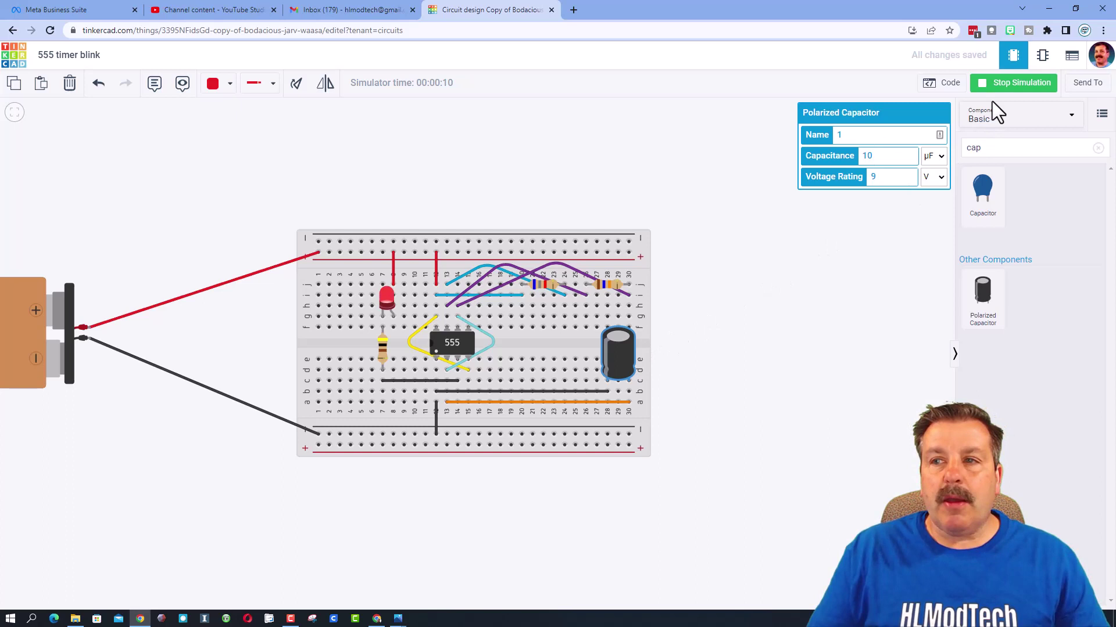
left_click(1016, 85)
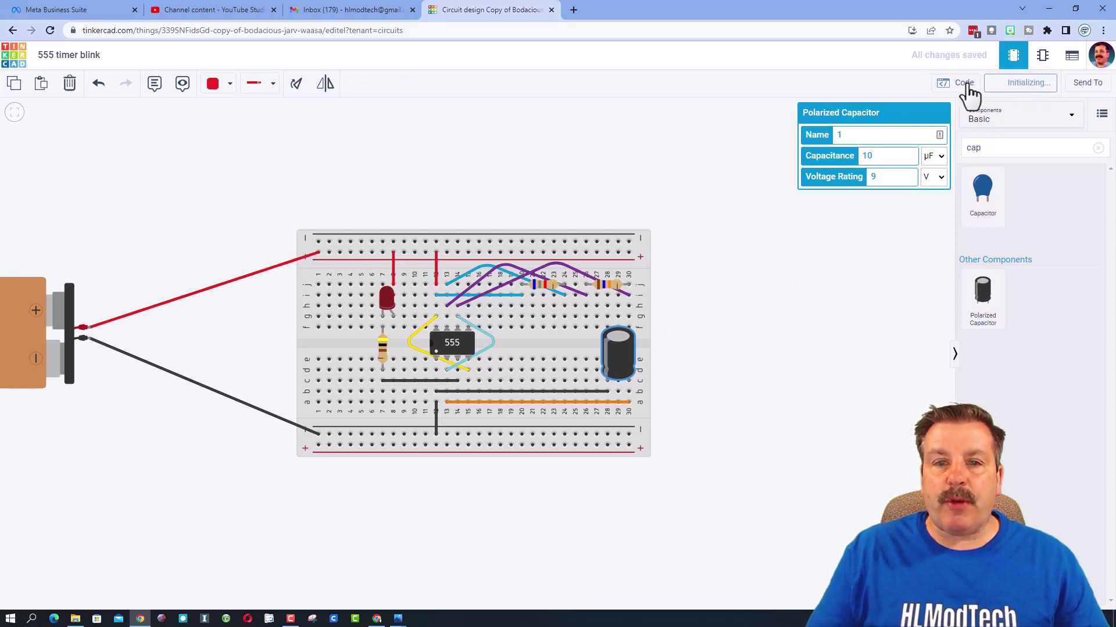
Restart the simulation to watch the LED blink faster with the 10 µF capacitor
left_click(981, 84)
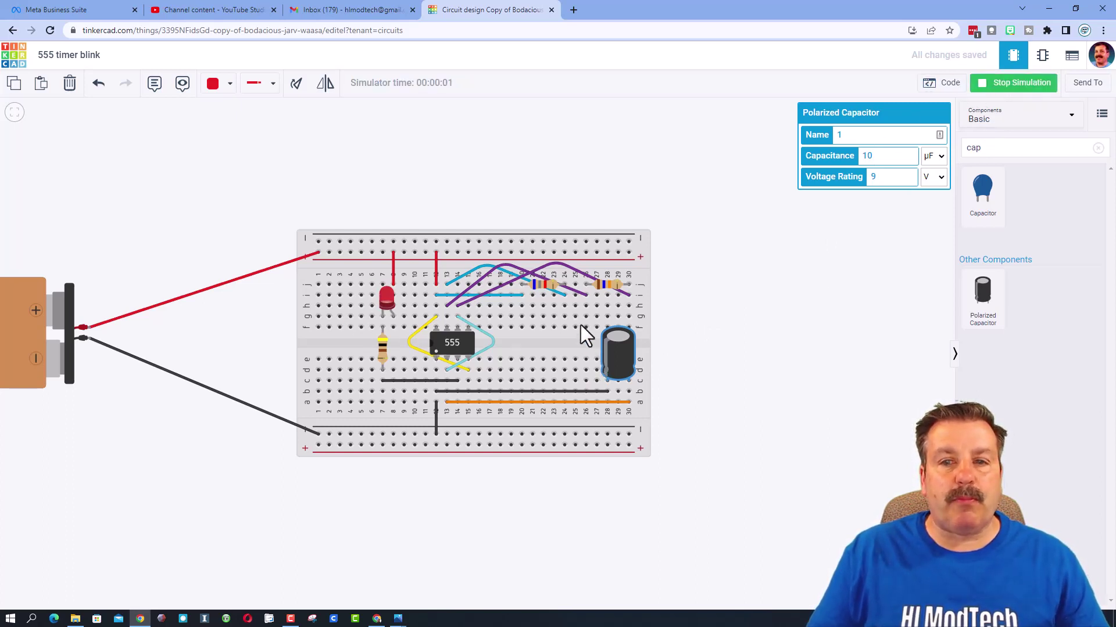